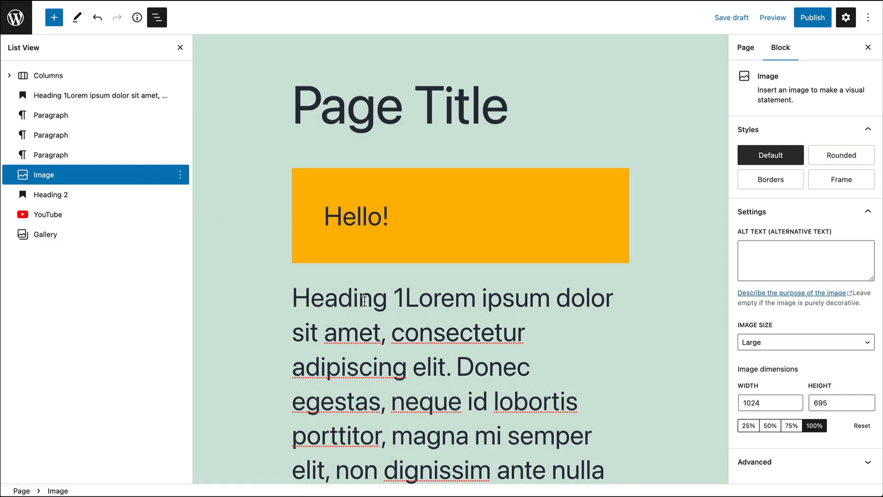
# Look through the page's blocks from the orange Hello! box down to the picnic image.
pyautogui.scroll(-1, 364, 302)
pyautogui.click(363, 257)
pyautogui.scroll(-4, 363, 262)
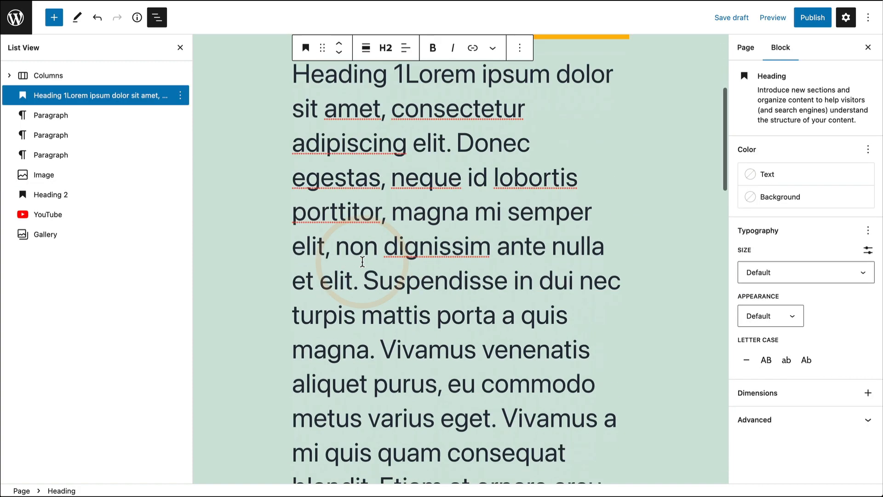
pyautogui.scroll(-15, 363, 261)
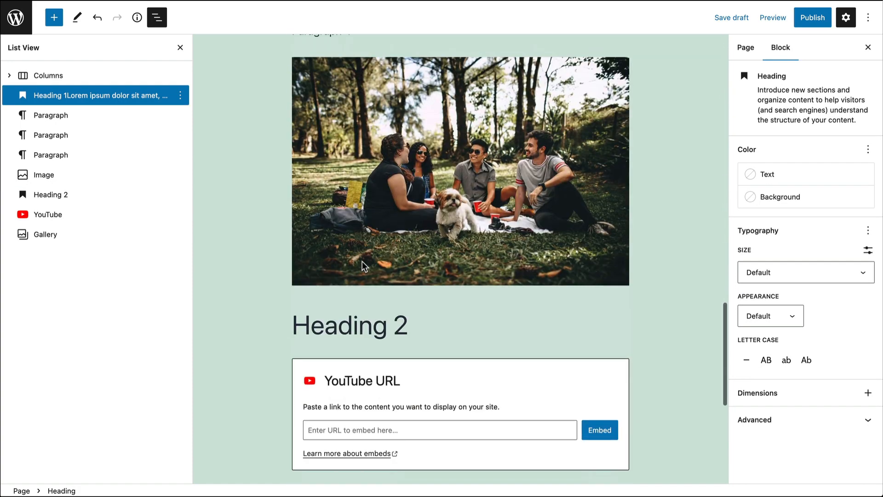
pyautogui.scroll(3, 362, 261)
pyautogui.click(362, 261)
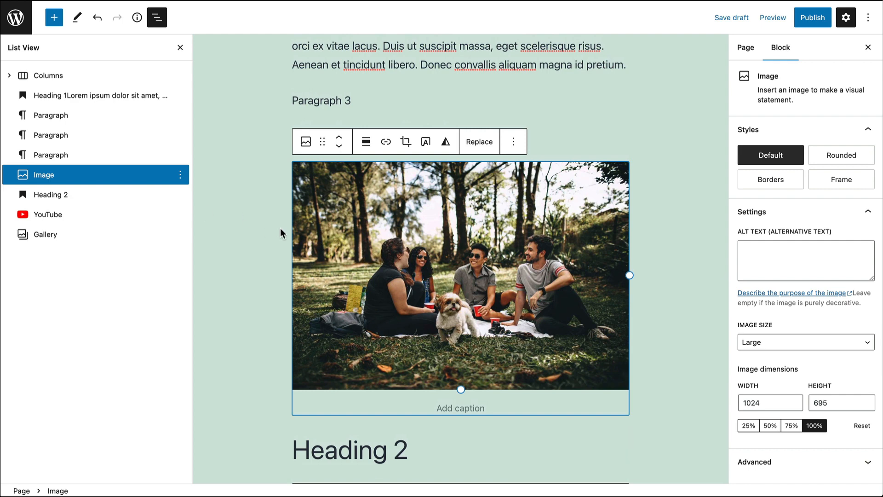
pyautogui.click(255, 238)
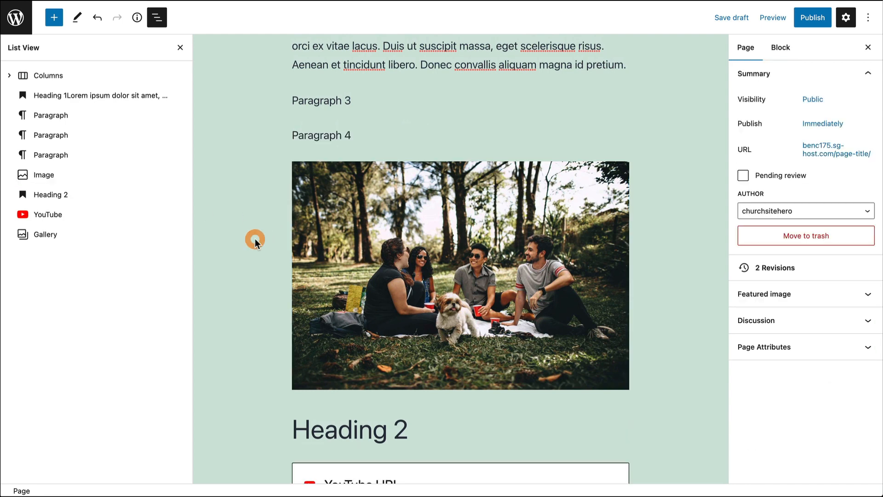
# Move the picnic image block up so it sits between Paragraph 3 and Paragraph 4.
pyautogui.click(432, 257)
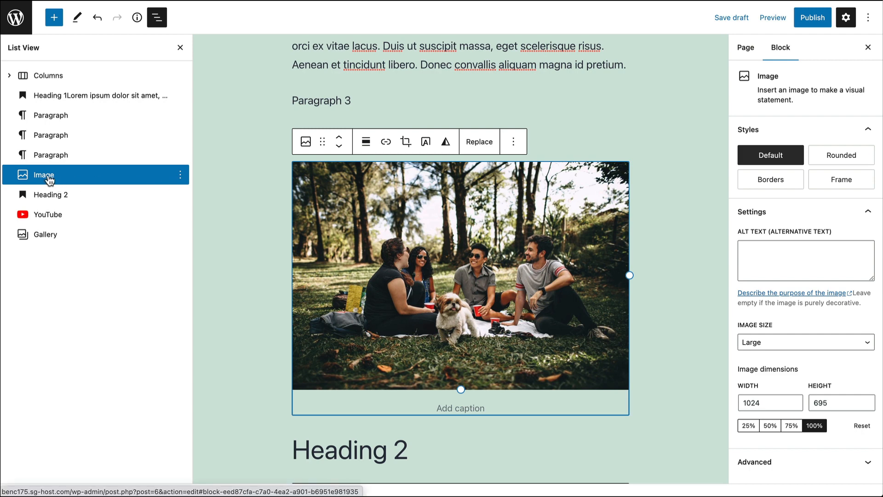
pyautogui.moveTo(49, 180); pyautogui.dragTo(47, 158)
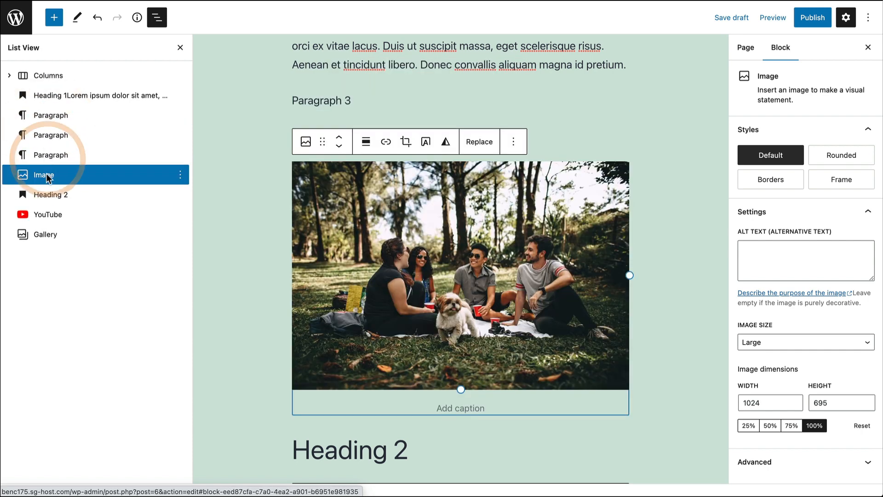
pyautogui.click(339, 138)
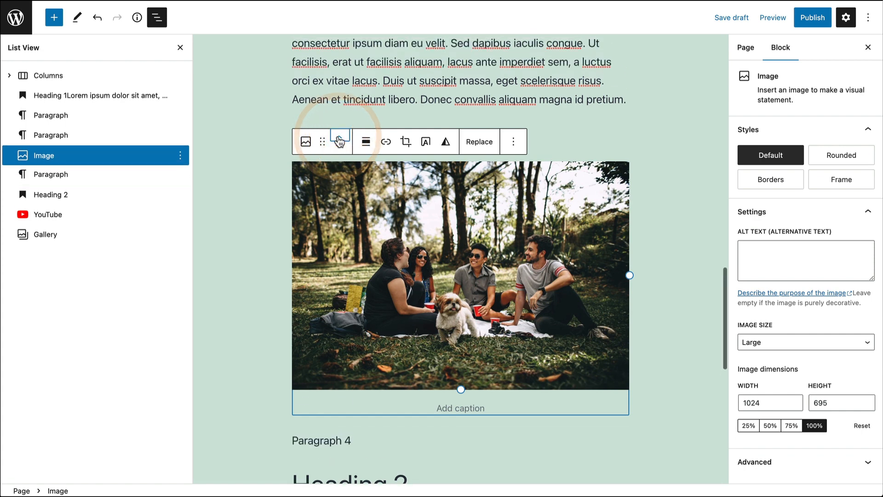
pyautogui.click(339, 138)
pyautogui.click(339, 138)
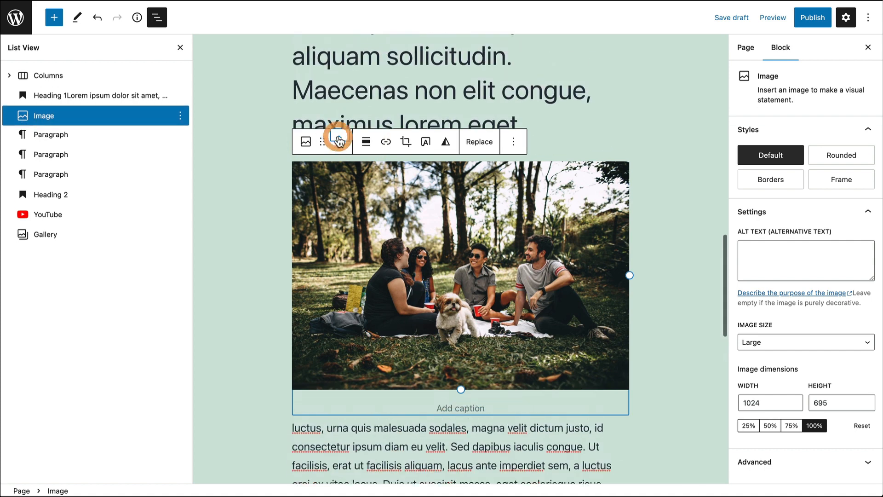
pyautogui.click(339, 146)
pyautogui.click(339, 147)
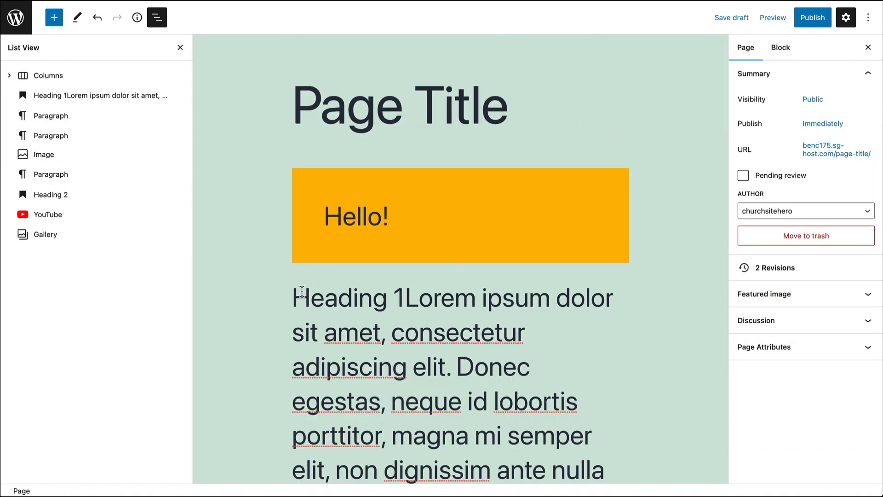
# Review the rearranged page from its title down to the YouTube and Gallery blocks.
pyautogui.scroll(-20, 300, 293)
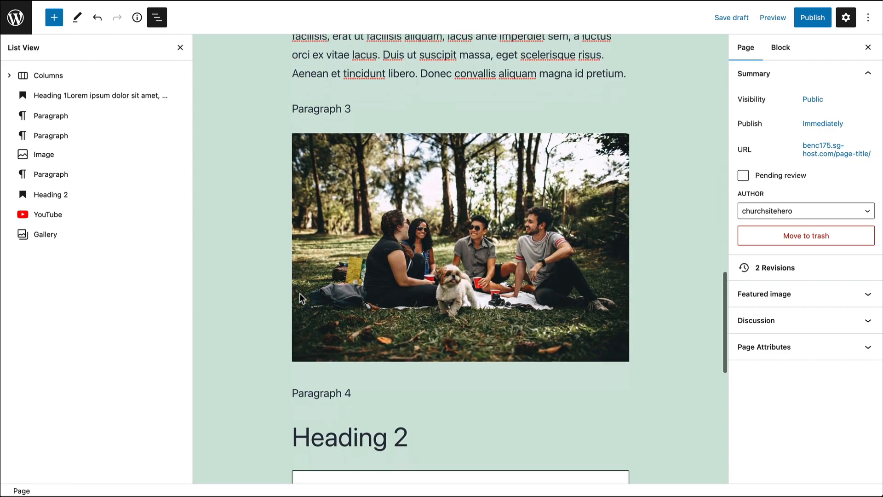
pyautogui.scroll(8, 299, 294)
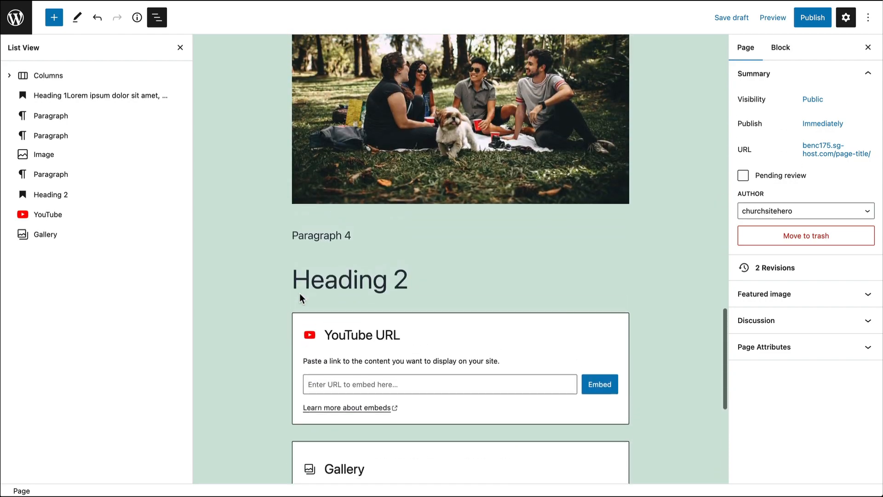
pyautogui.scroll(10, 299, 293)
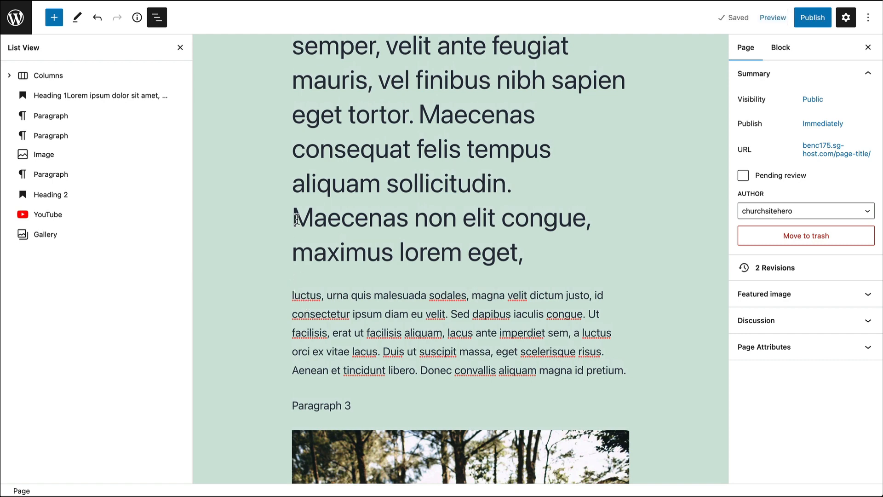
pyautogui.scroll(2, 297, 219)
pyautogui.scroll(3, 297, 219)
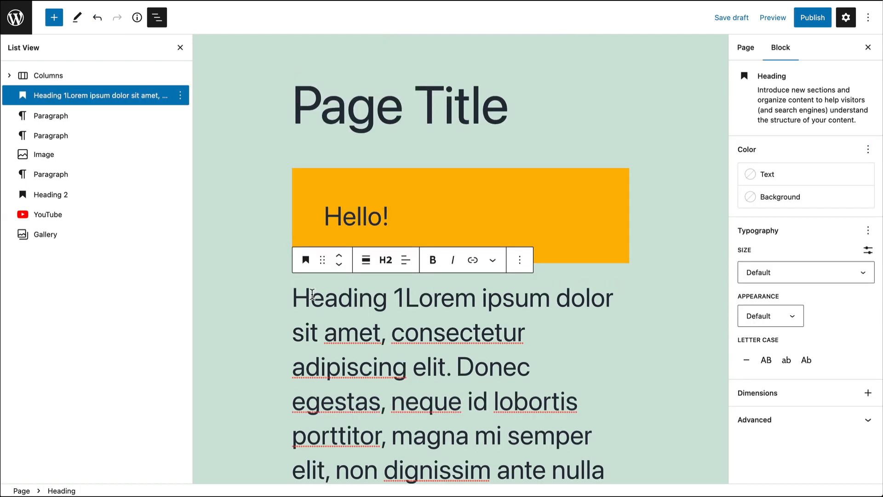
# Replace the word "Heading" at the start of the first heading block with "Helloooooo", and undo that text change.
pyautogui.doubleClick(312, 297)
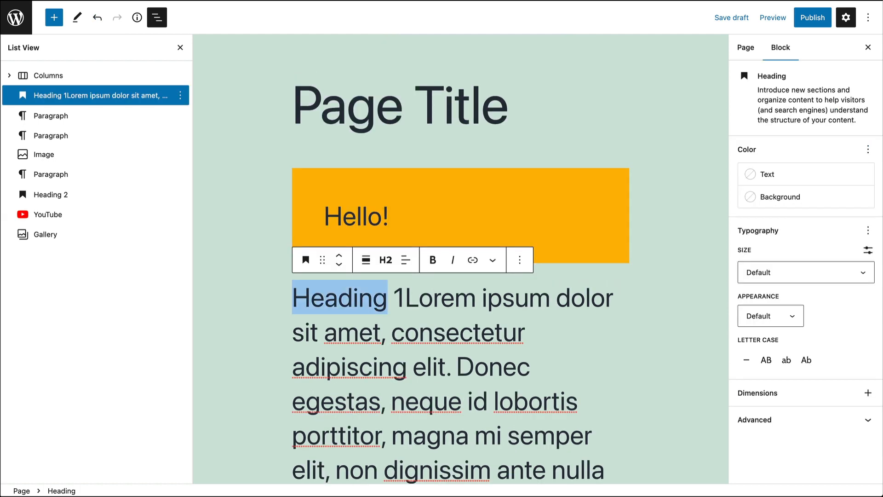
pyautogui.write('Hellooo')
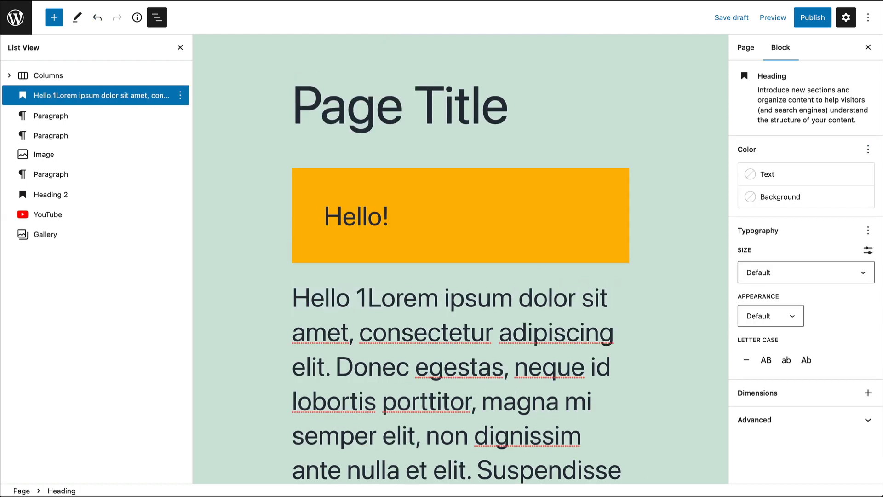
pyautogui.write('ooo')
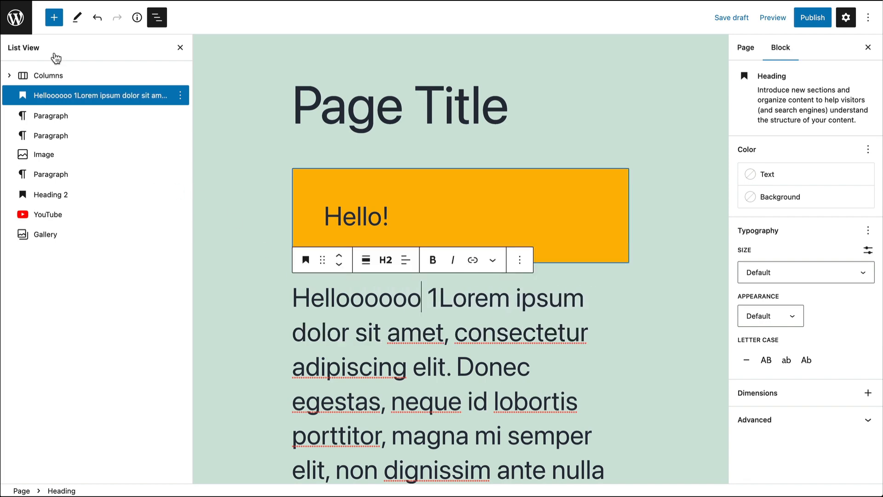
pyautogui.click(97, 17)
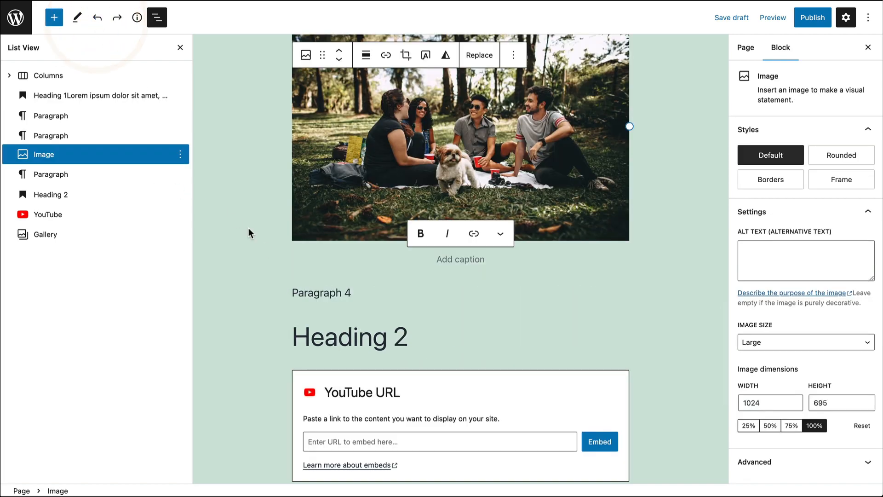
# Save the page as a draft and return to the list of all pages.
pyautogui.scroll(5, 257, 257)
pyautogui.scroll(10, 265, 279)
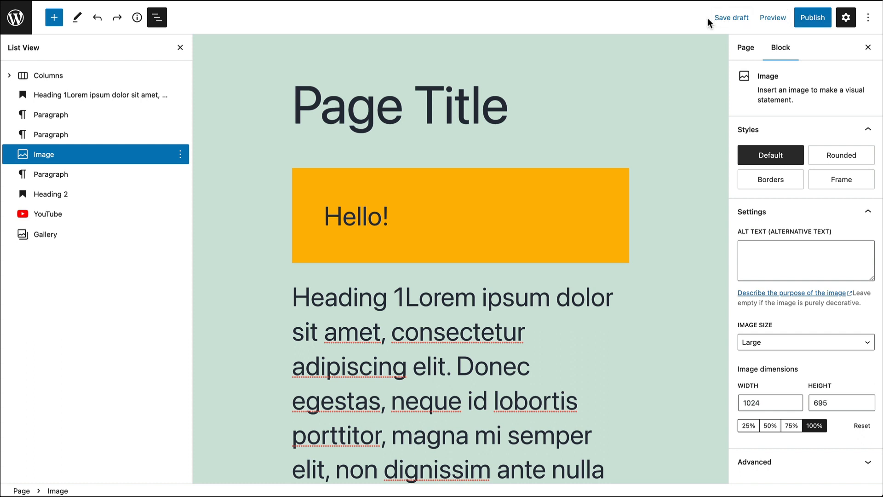
pyautogui.click(733, 25)
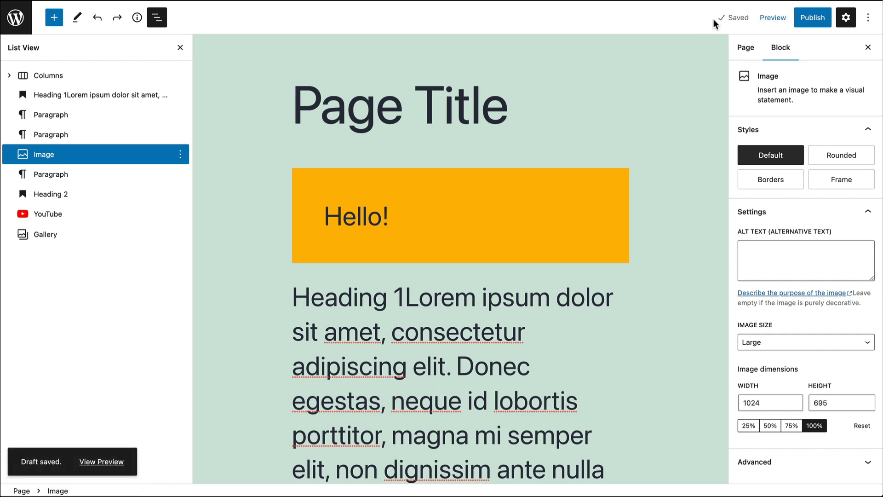
pyautogui.click(18, 24)
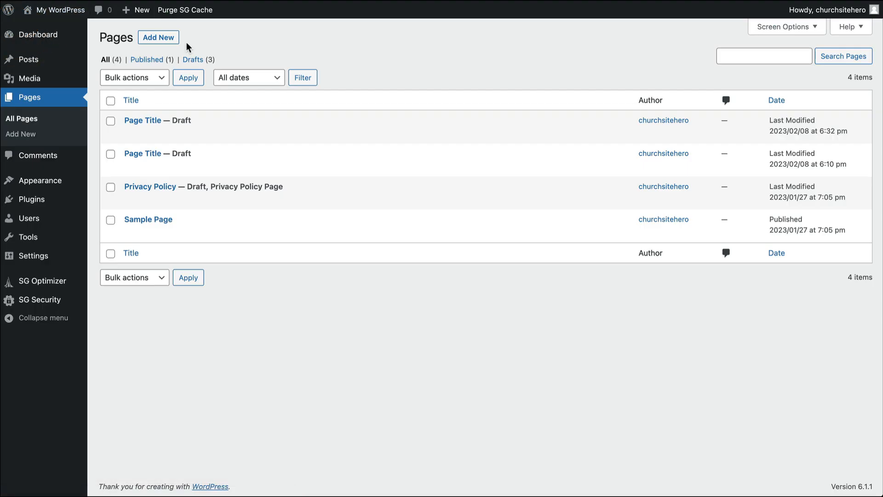
# Examine the two Page Title drafts in the pages list, opening the one last modified at 6:10 pm and returning to the list.
pyautogui.doubleClick(189, 121)
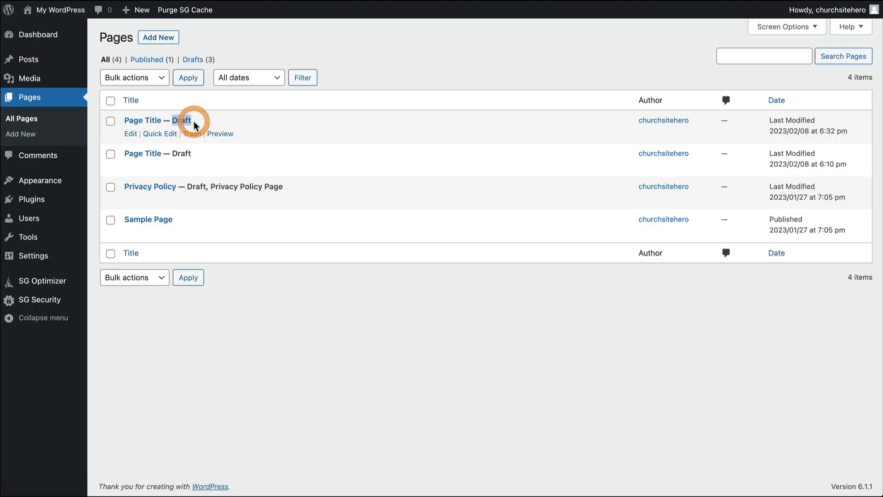
pyautogui.moveTo(174, 154); pyautogui.dragTo(192, 156)
pyautogui.click(191, 156)
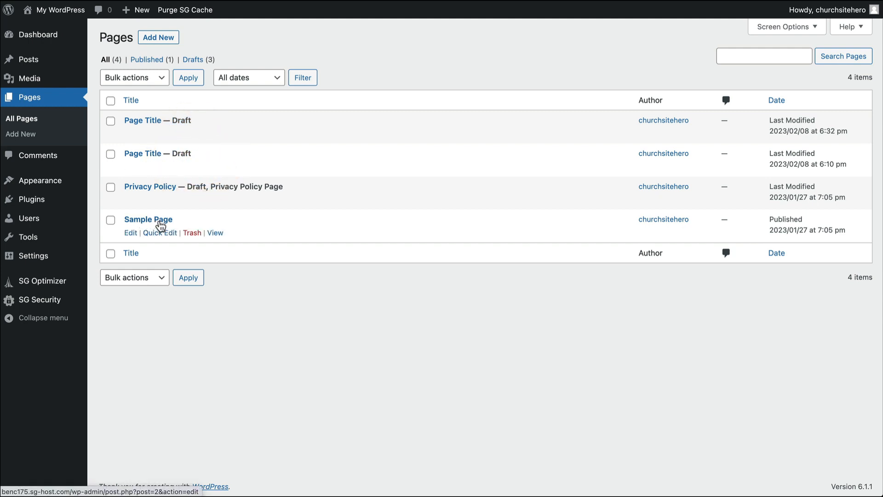
pyautogui.click(140, 156)
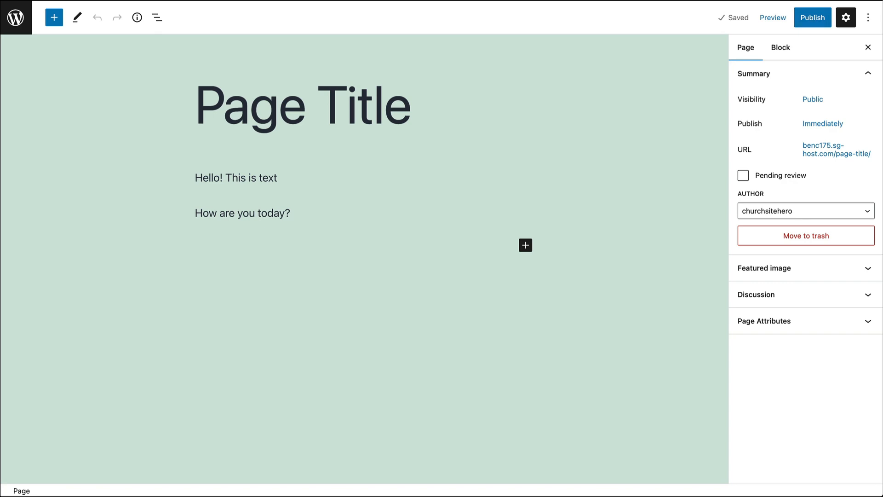
pyautogui.click(16, 17)
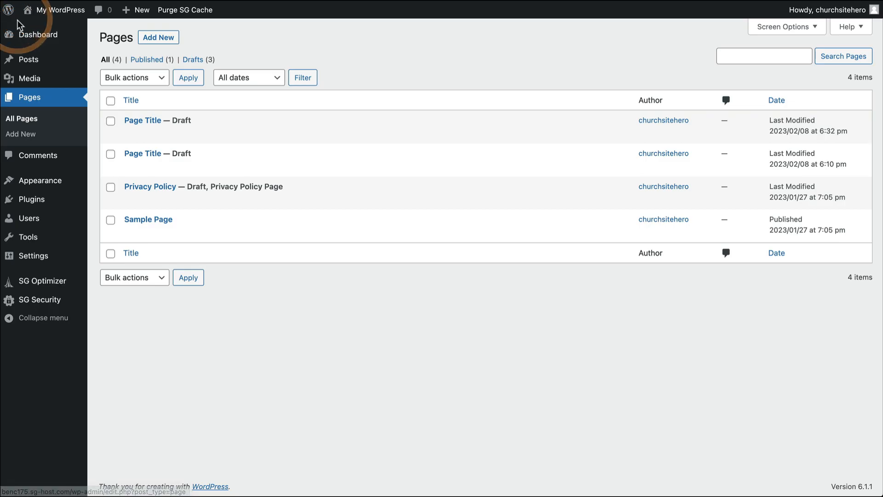
# Open the Page Title draft last modified at 6:32 pm and review its content from the title to the Gallery block.
pyautogui.click(145, 121)
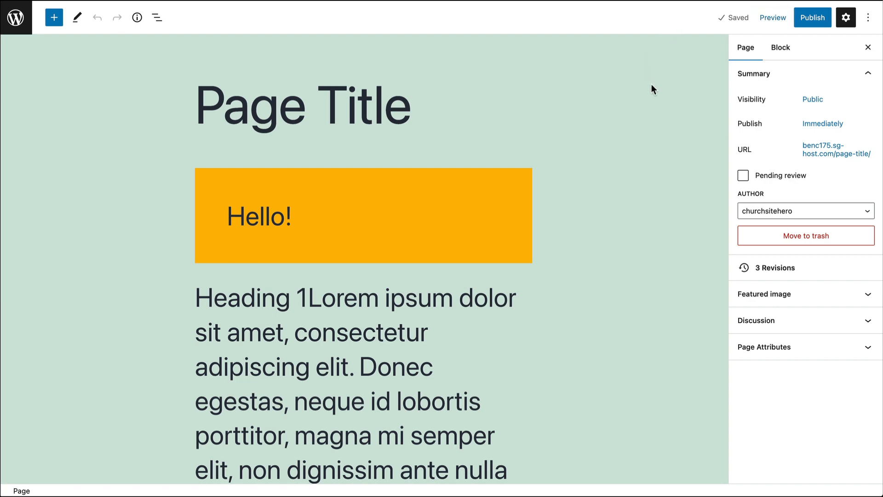
pyautogui.scroll(-5, 392, 272)
pyautogui.scroll(2, 392, 272)
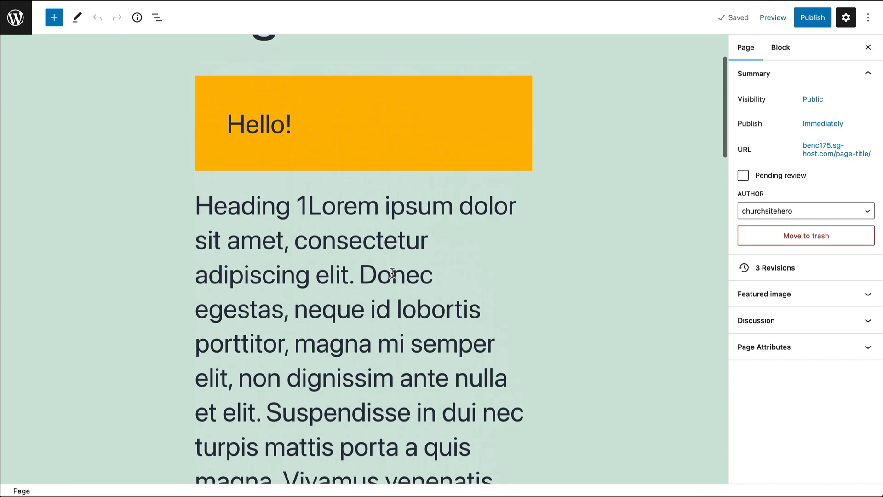
pyautogui.scroll(3, 392, 272)
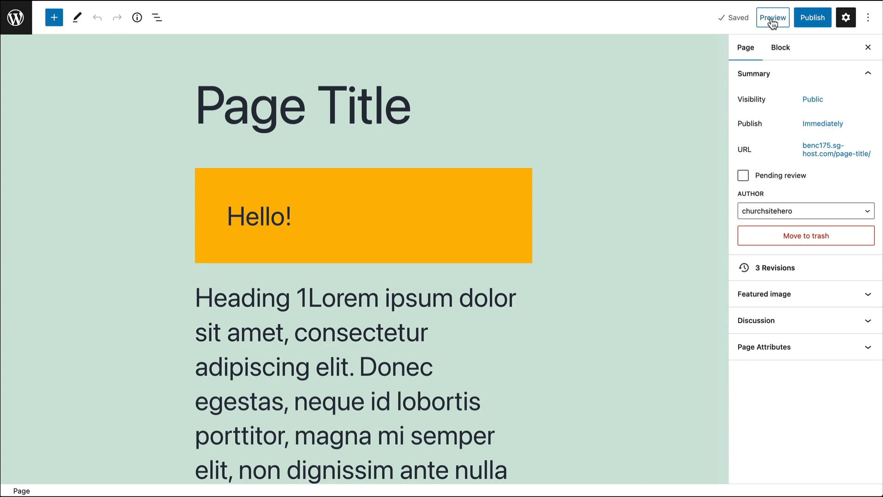
pyautogui.scroll(-10, 268, 166)
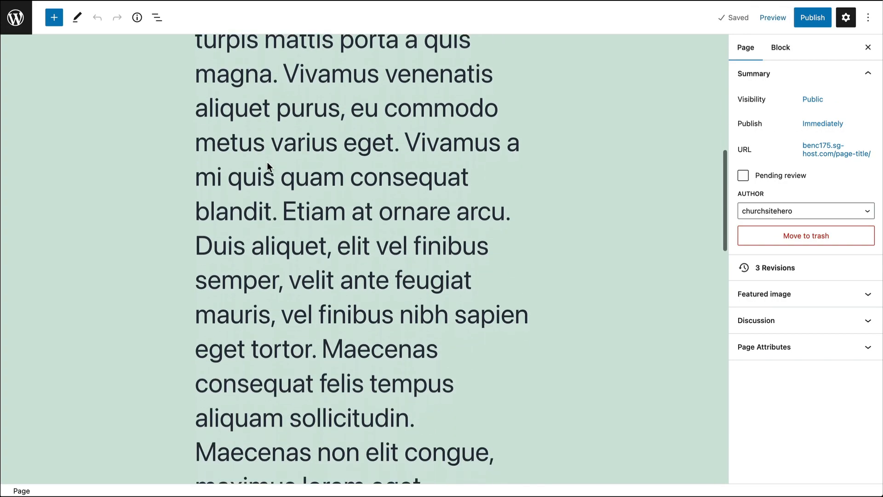
pyautogui.scroll(-12, 267, 161)
pyautogui.scroll(20, 267, 161)
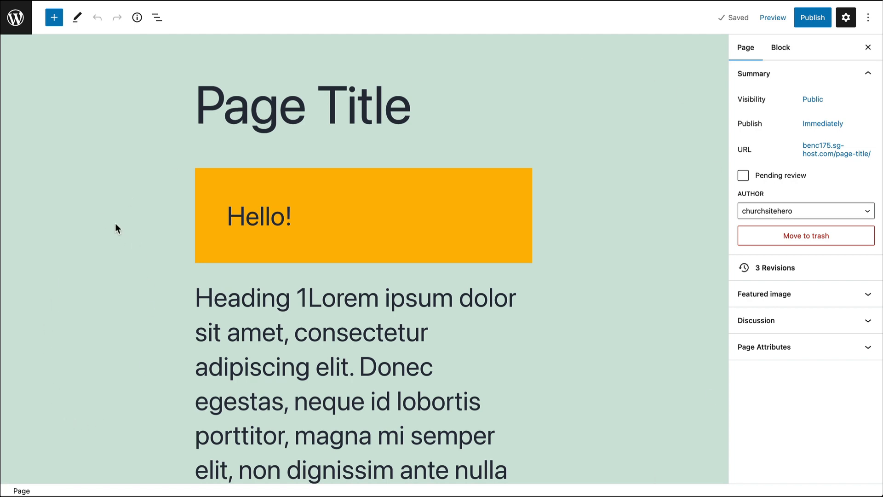
pyautogui.scroll(-20, 115, 223)
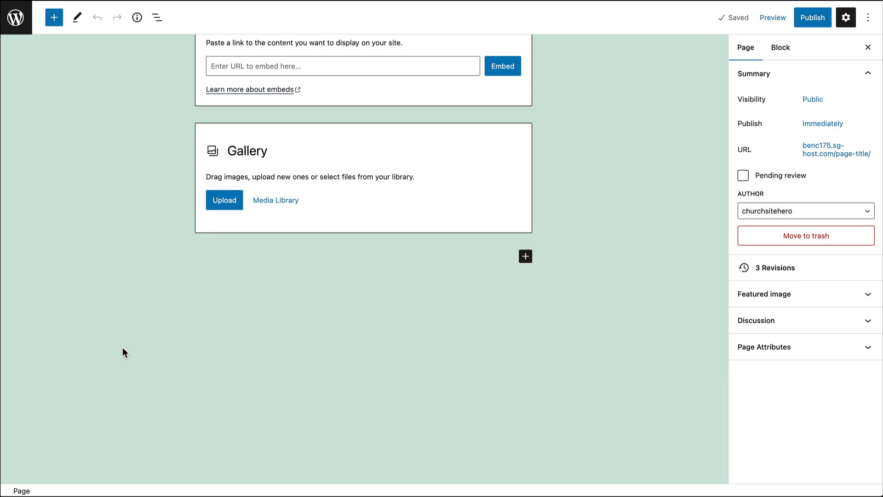
pyautogui.scroll(20, 123, 348)
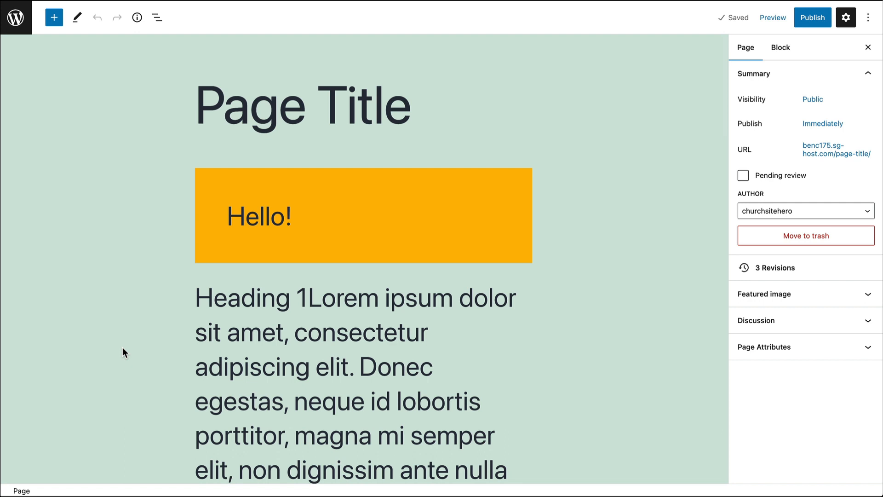
pyautogui.scroll(-1, 122, 346)
pyautogui.scroll(1, 122, 347)
# Preview the page in the Tablet layout and examine it down to the Gallery block.
pyautogui.click(773, 18)
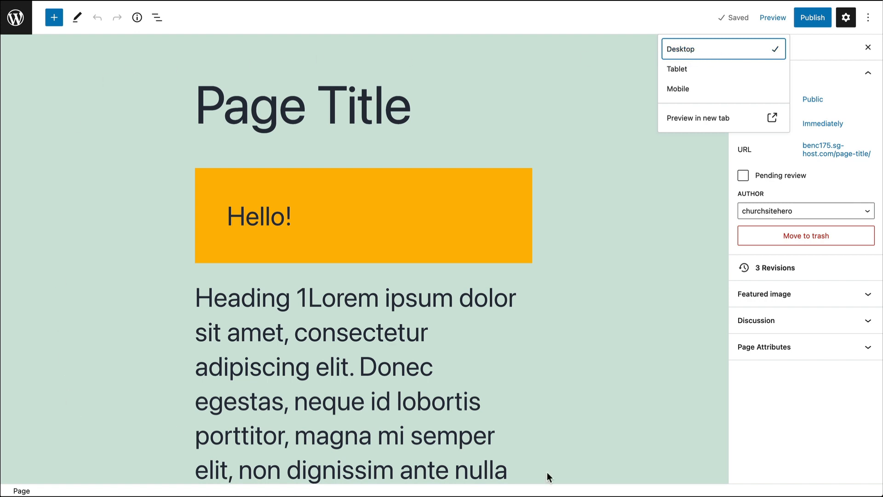
pyautogui.click(688, 71)
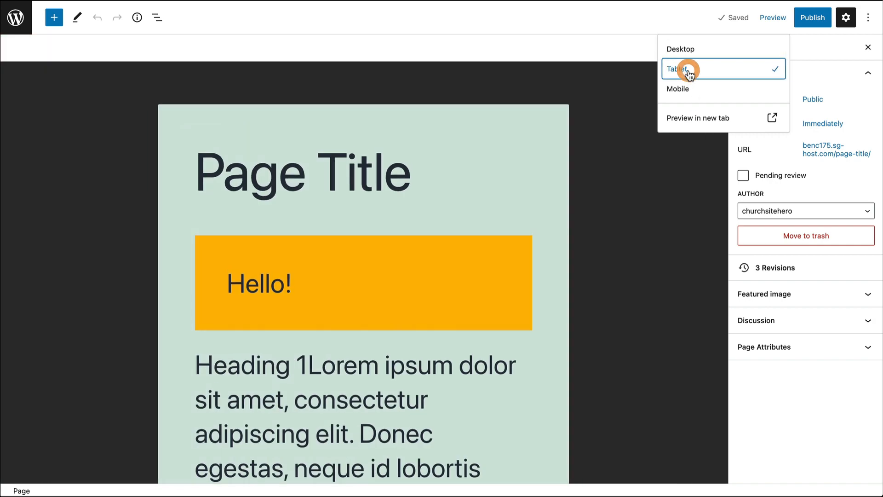
pyautogui.scroll(-15, 559, 199)
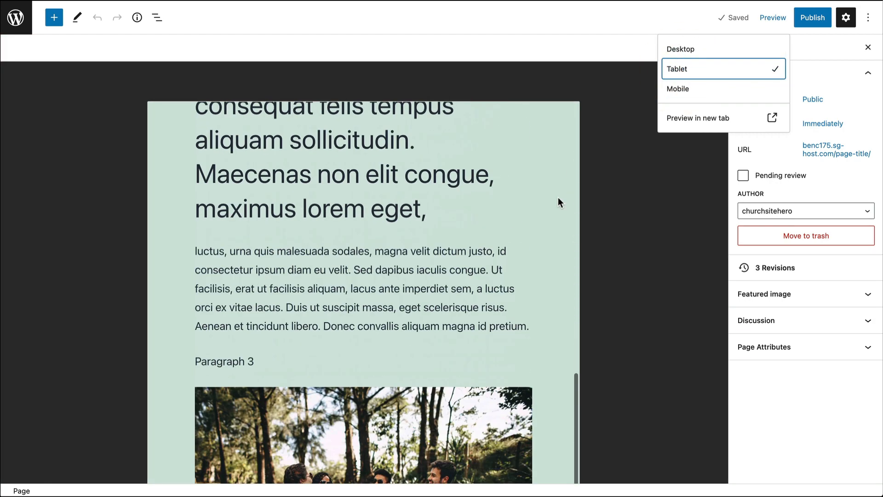
pyautogui.scroll(-10, 559, 198)
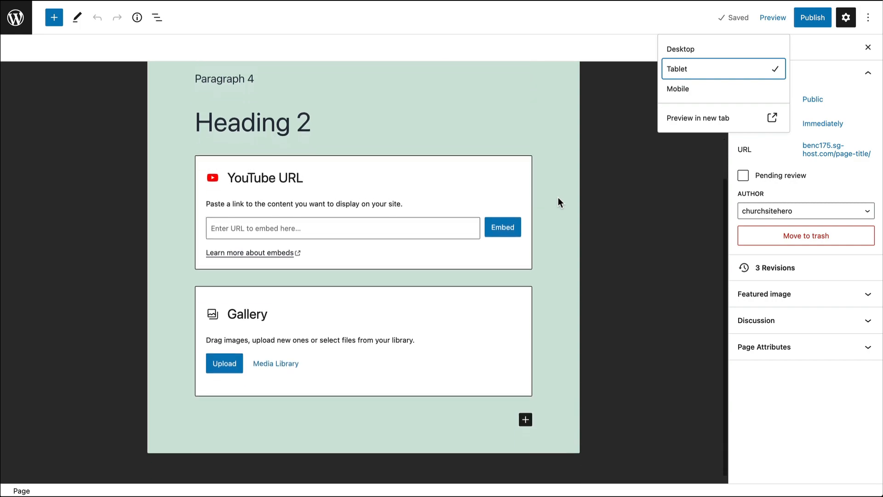
# Preview the page in the Mobile layout from its title downward and restore the Desktop layout.
pyautogui.scroll(20, 558, 198)
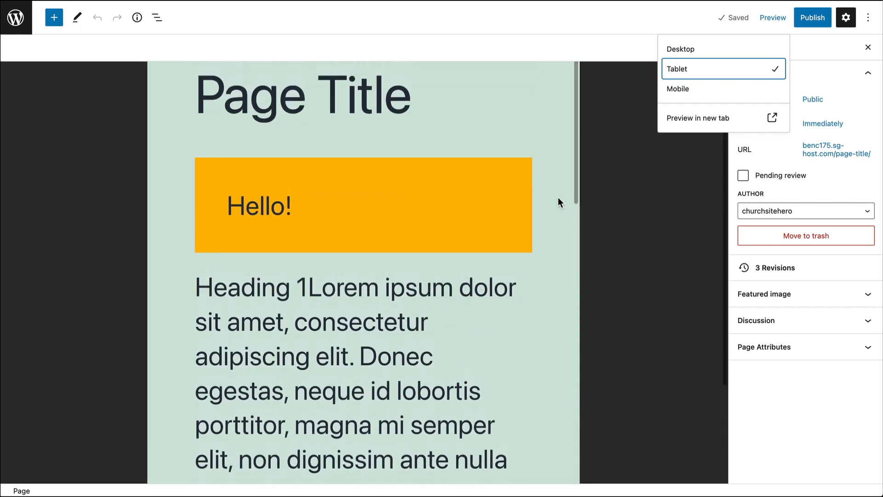
pyautogui.click(677, 88)
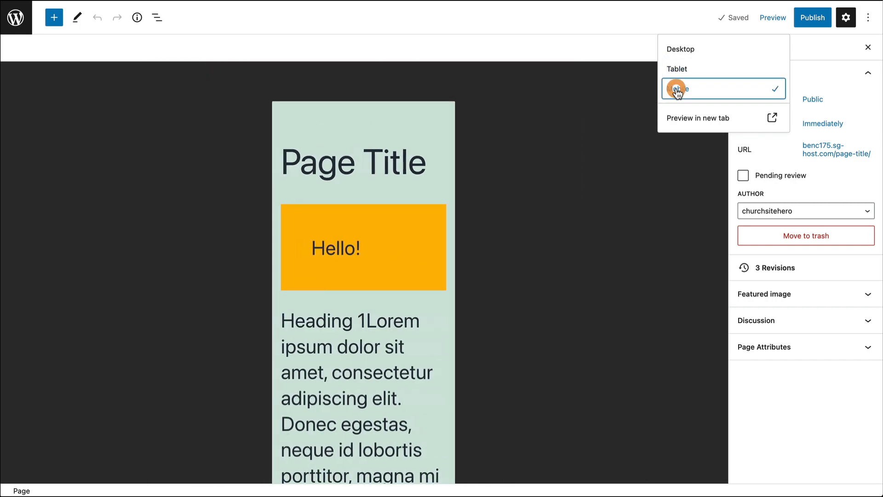
pyautogui.scroll(-3, 573, 194)
pyautogui.click(690, 49)
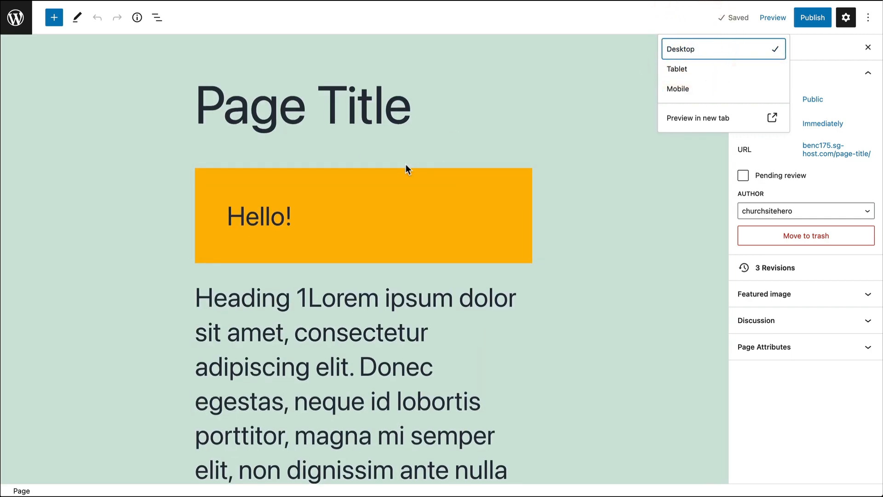
# Preview the draft in a new tab, examine it from the title to the footer and return to the editor.
pyautogui.click(713, 123)
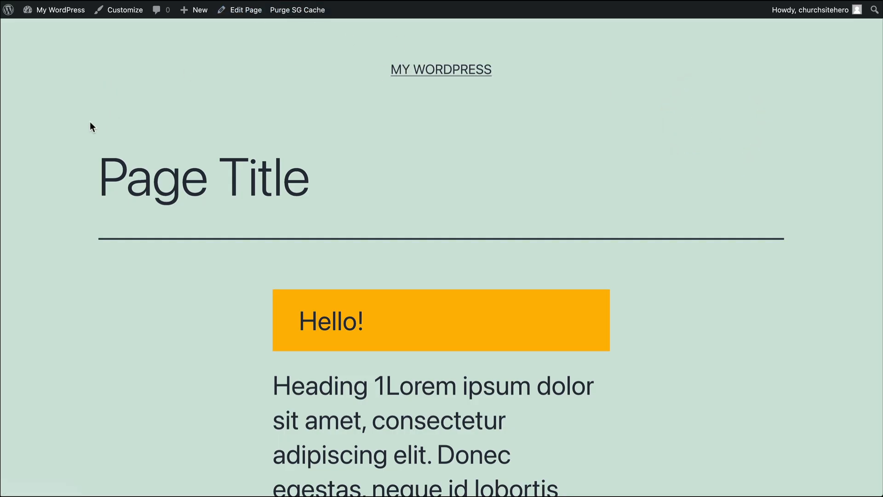
pyautogui.scroll(-1, 90, 122)
pyautogui.scroll(1, 90, 121)
pyautogui.scroll(-1, 301, 183)
pyautogui.scroll(-20, 300, 183)
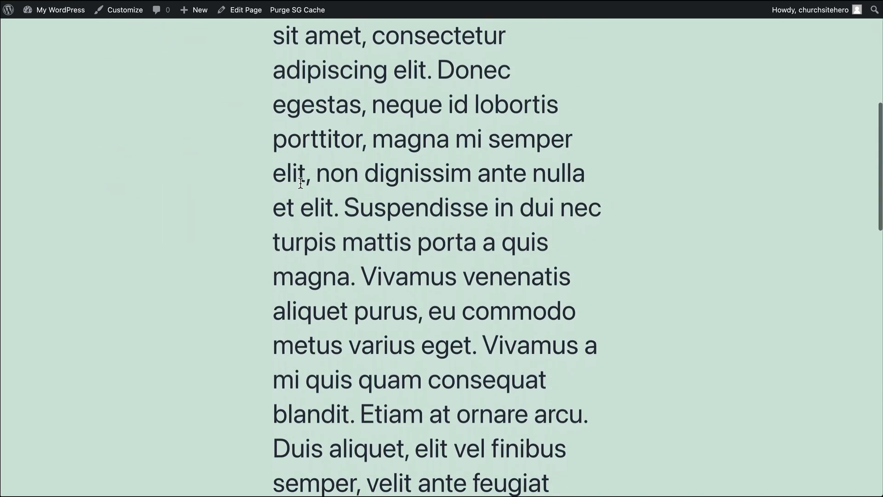
pyautogui.scroll(-4, 300, 184)
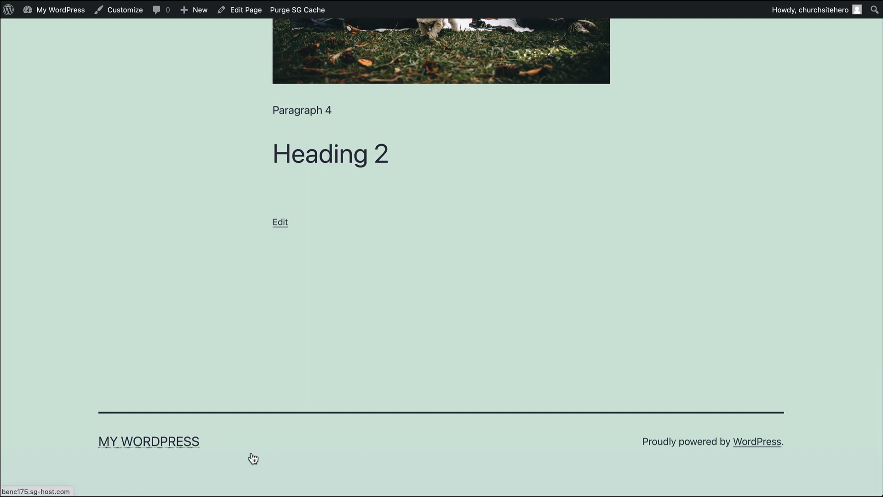
pyautogui.scroll(20, 704, 448)
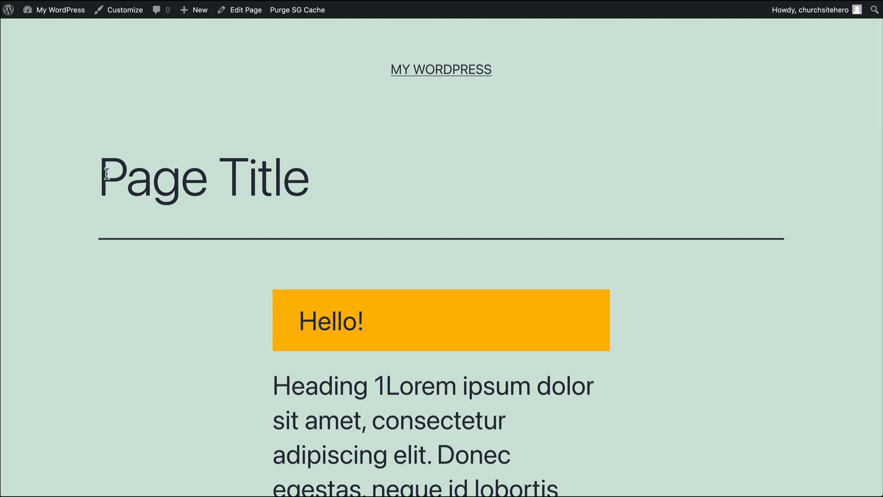
pyautogui.scroll(-2, 43, 199)
pyautogui.scroll(2, 43, 199)
pyautogui.click(83, 1)
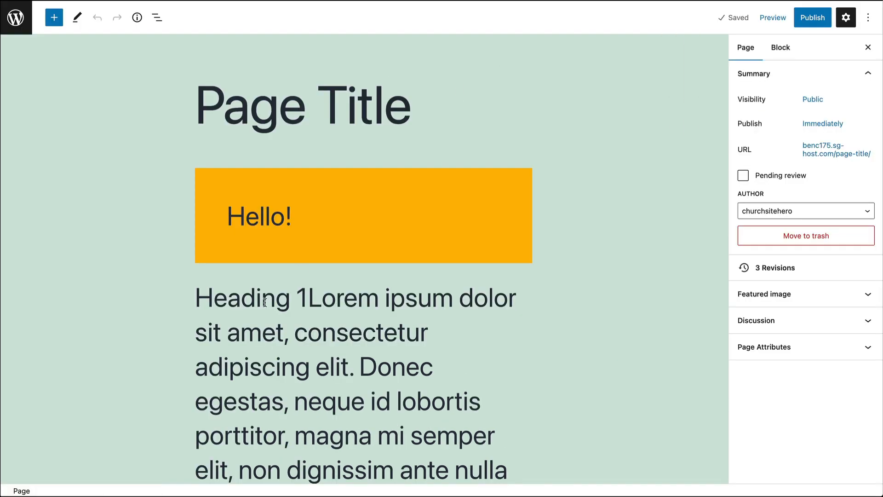
# Set the background of the "Hello!" Columns block to the light purple theme color and save the draft.
pyautogui.click(463, 173)
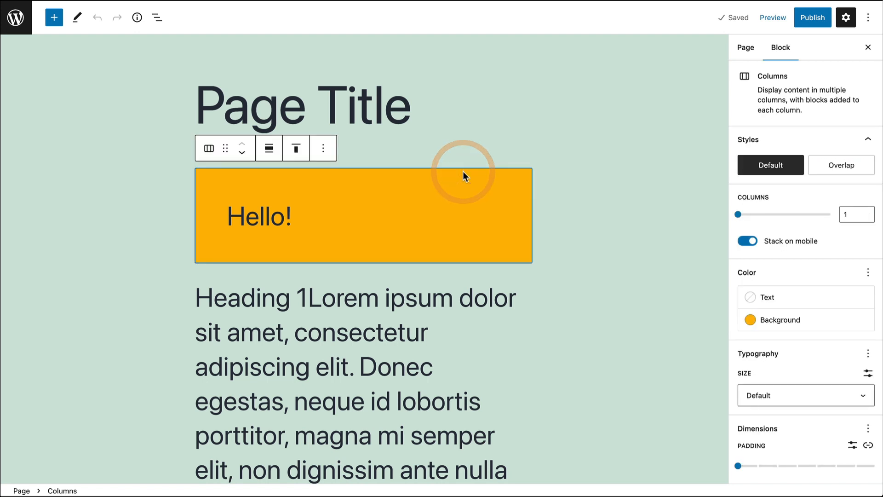
pyautogui.click(784, 319)
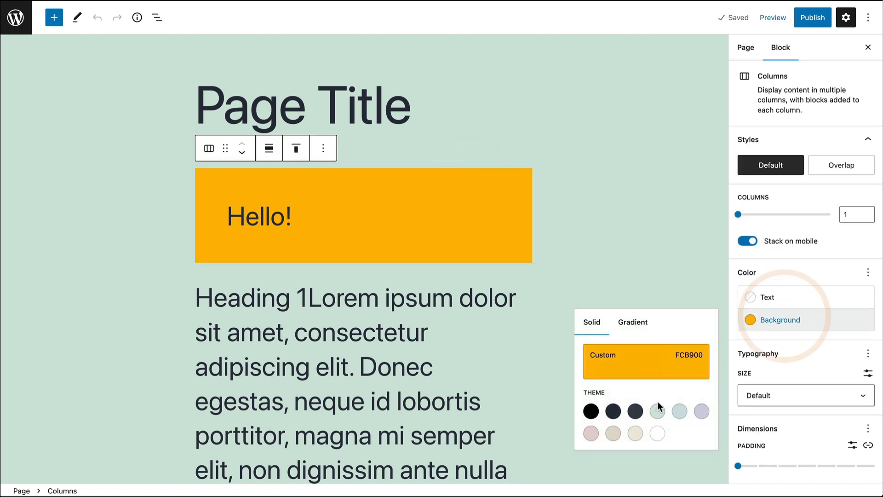
pyautogui.click(635, 433)
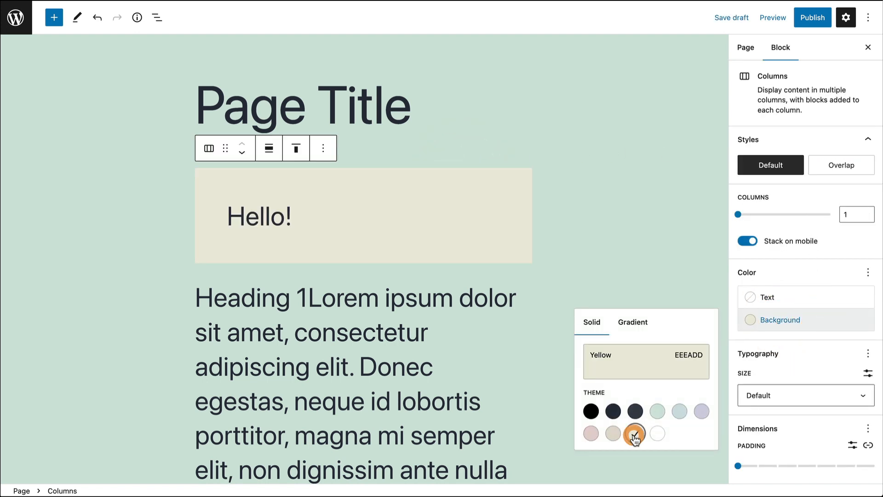
pyautogui.click(701, 412)
pyautogui.click(737, 21)
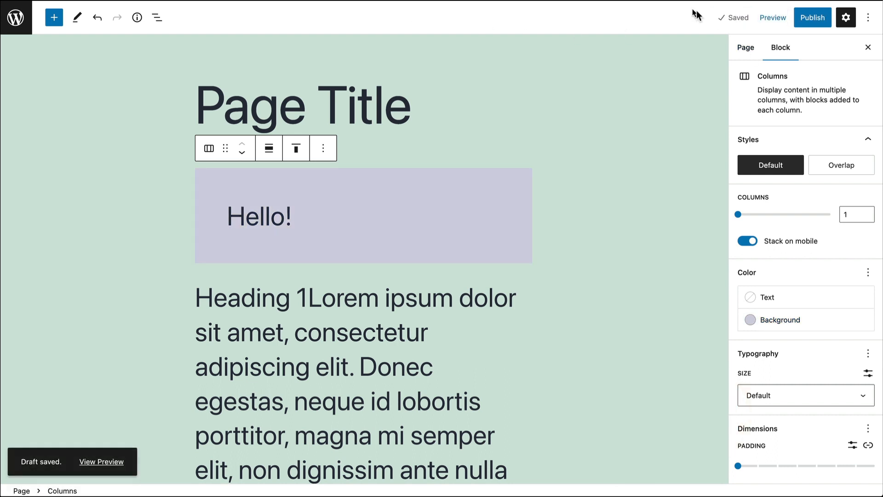
# Preview the recolored page in a new tab and review it from the "Hello!" block to the footer.
pyautogui.click(766, 20)
pyautogui.click(714, 122)
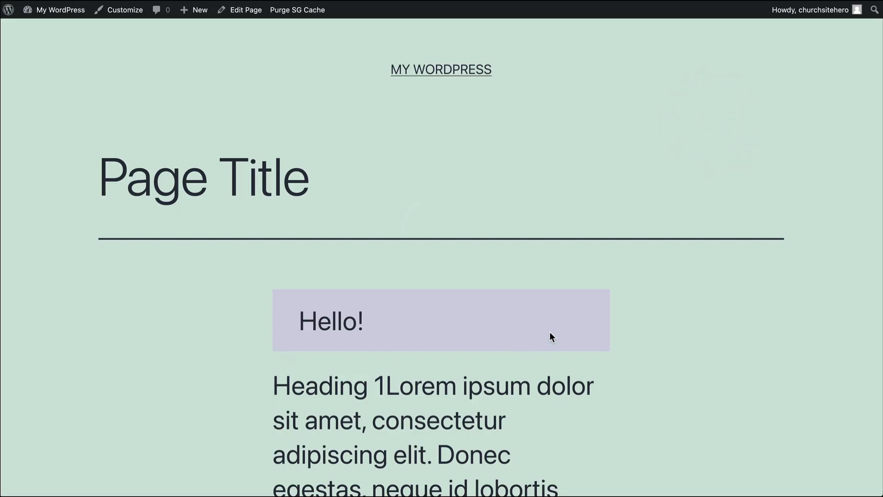
pyautogui.scroll(-15, 550, 332)
pyautogui.scroll(15, 197, 292)
pyautogui.scroll(-1, 125, 82)
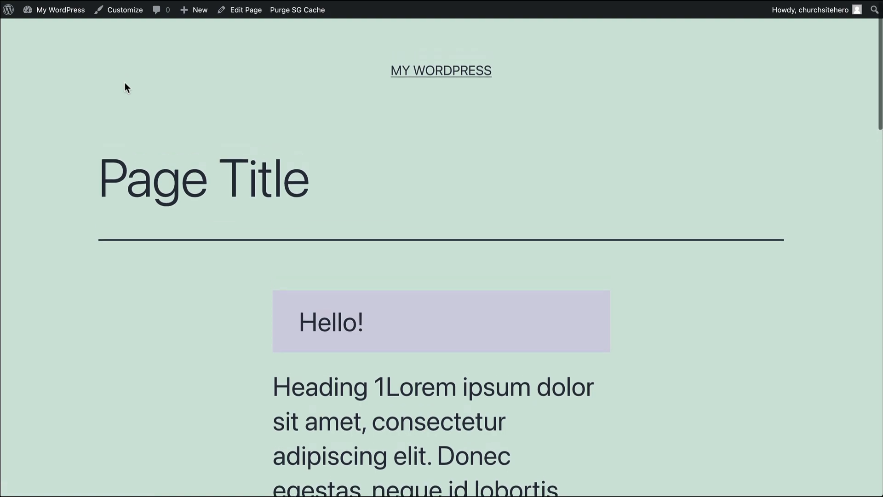
pyautogui.scroll(1, 125, 83)
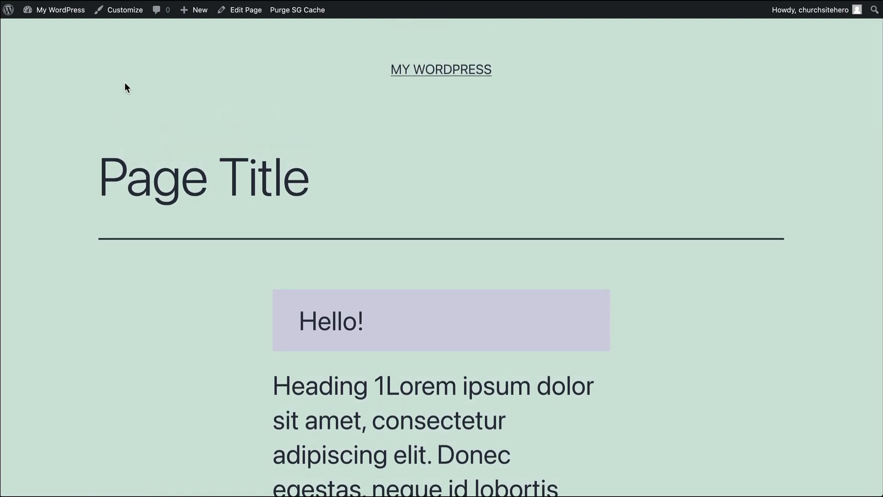
pyautogui.scroll(-20, 127, 87)
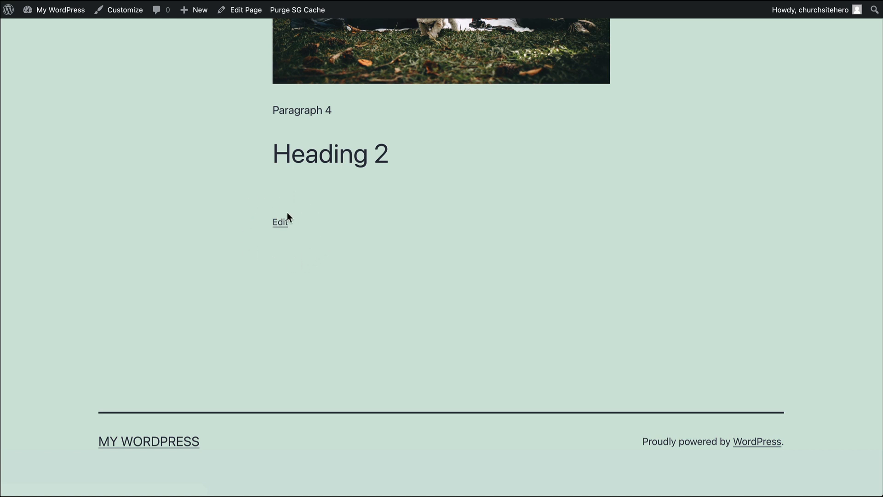
# Open the page for editing from the preview's Edit link below the content and again through Edit Page.
pyautogui.click(283, 224)
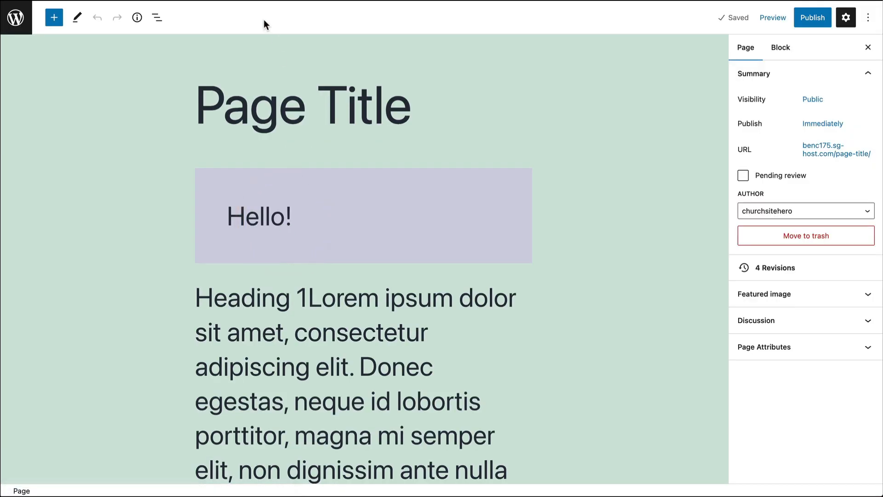
pyautogui.click(18, 1)
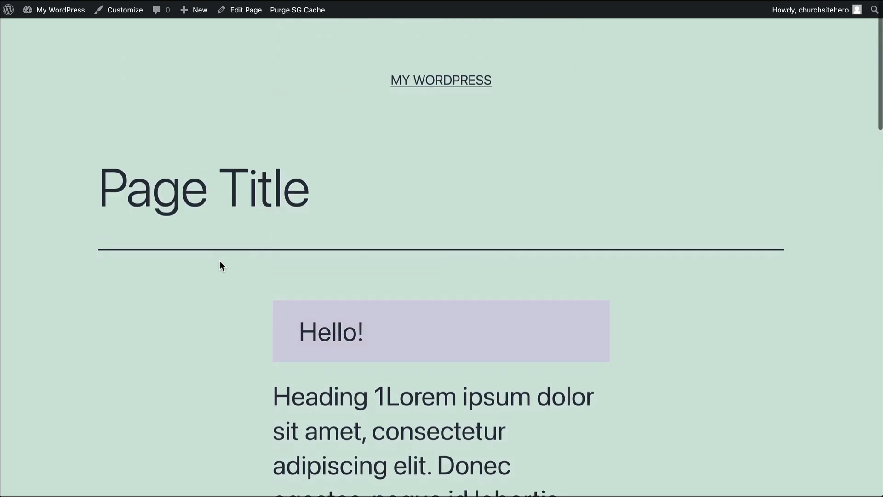
pyautogui.click(251, 15)
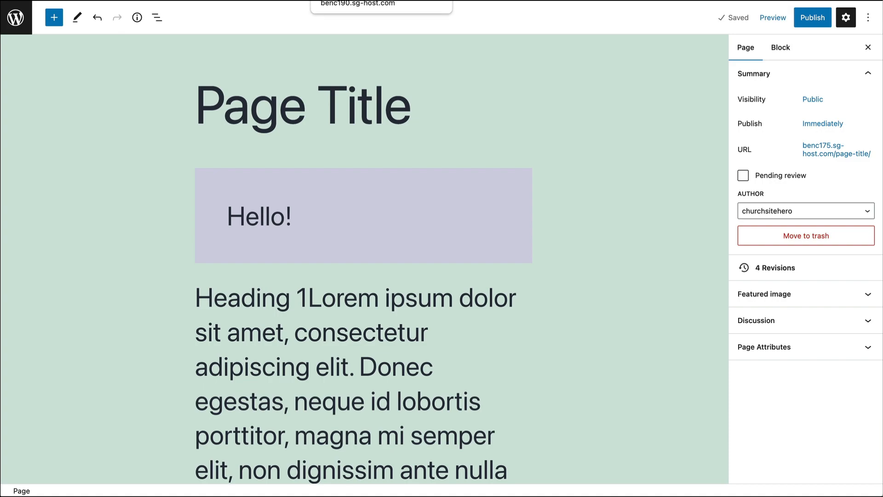
# Switch to the church site at benc190.sg-host.com and open its Home page for editing, dismissing the autosave notice.
pyautogui.click(368, 0)
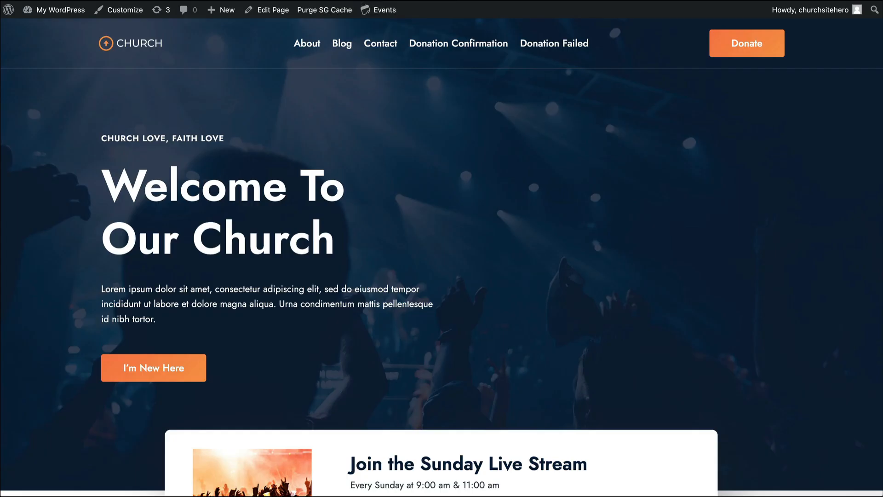
pyautogui.click(275, 11)
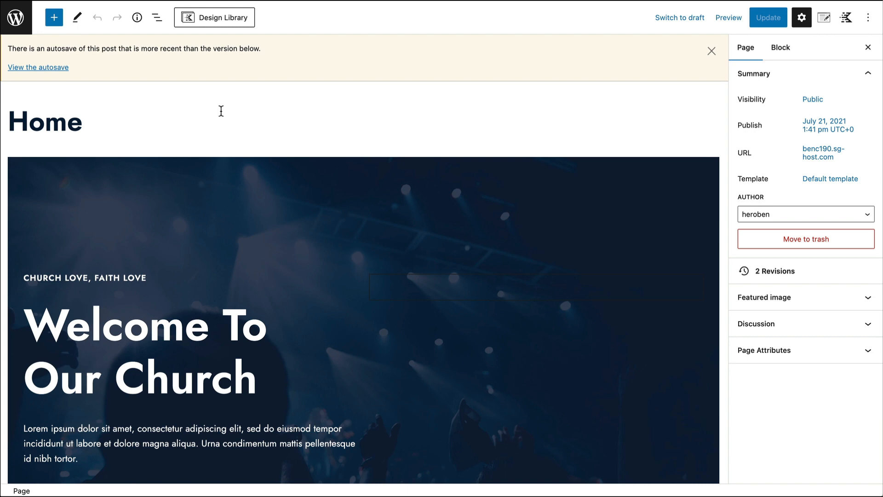
pyautogui.click(713, 51)
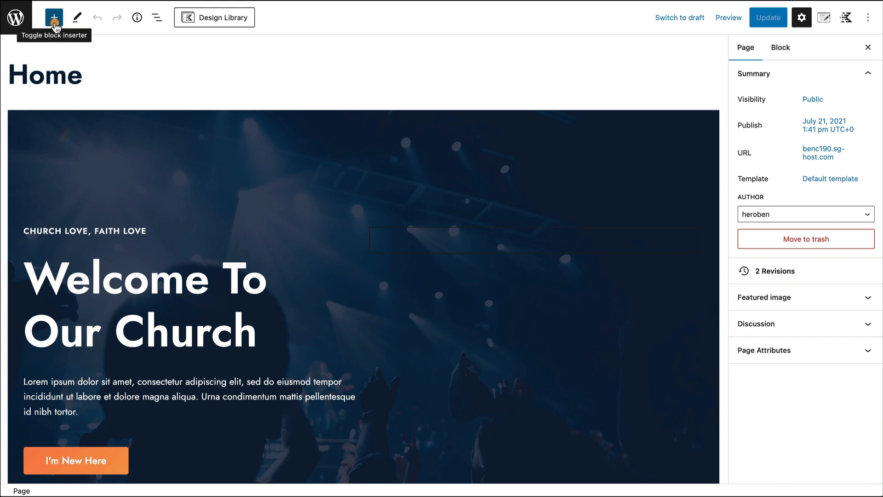
# Browse the Kadence Blocks available for insertion on the Home page and close the block inserter.
pyautogui.click(55, 26)
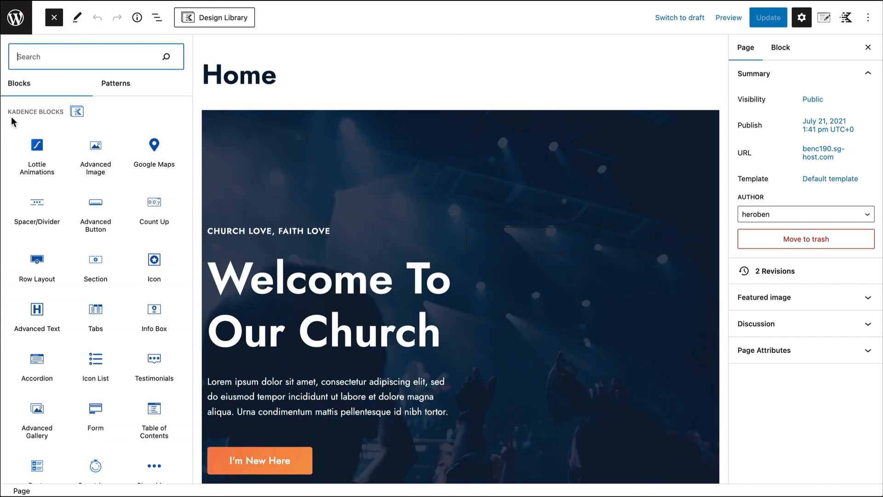
pyautogui.moveTo(36, 134)
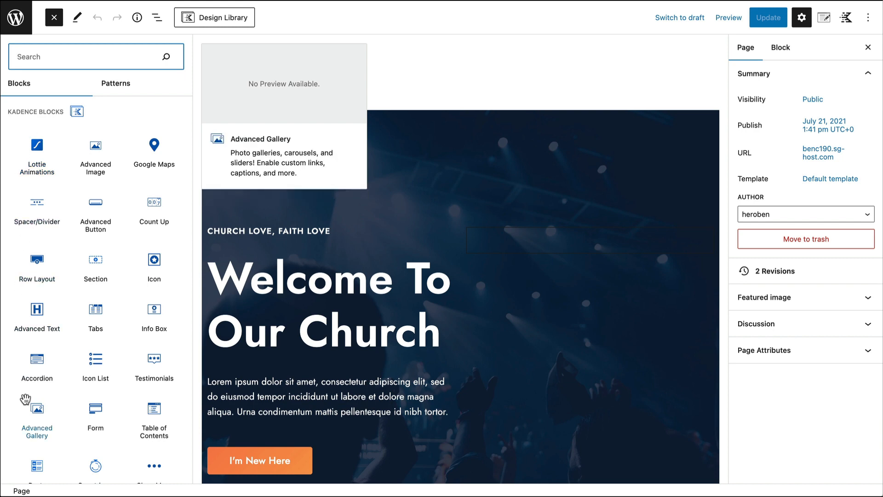
pyautogui.scroll(-3, 28, 469)
pyautogui.scroll(3, 27, 470)
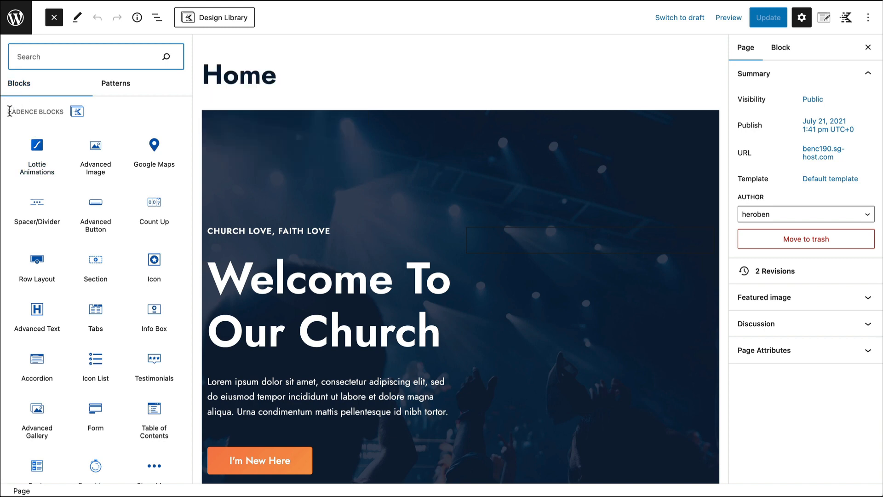
pyautogui.scroll(-1, 12, 111)
pyautogui.scroll(1, 9, 112)
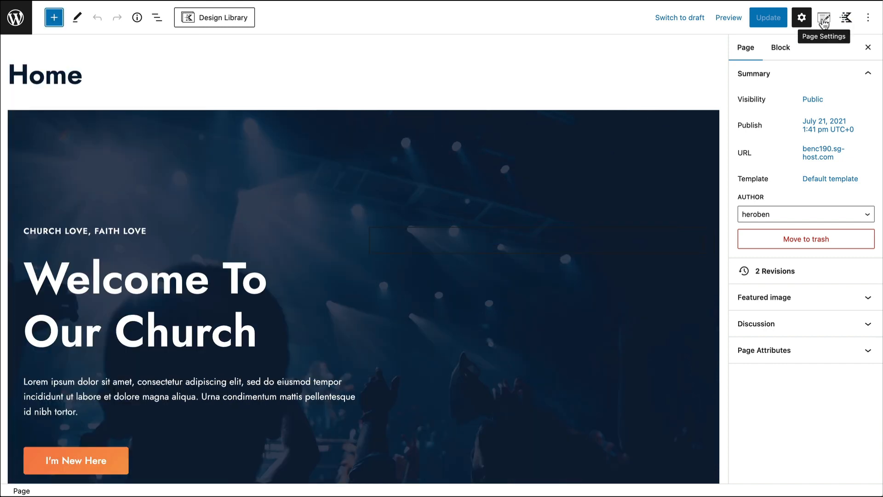
# Examine the theme's Page Settings and the Kadence Blocks Controls for the Home page and close the settings sidebar.
pyautogui.click(823, 22)
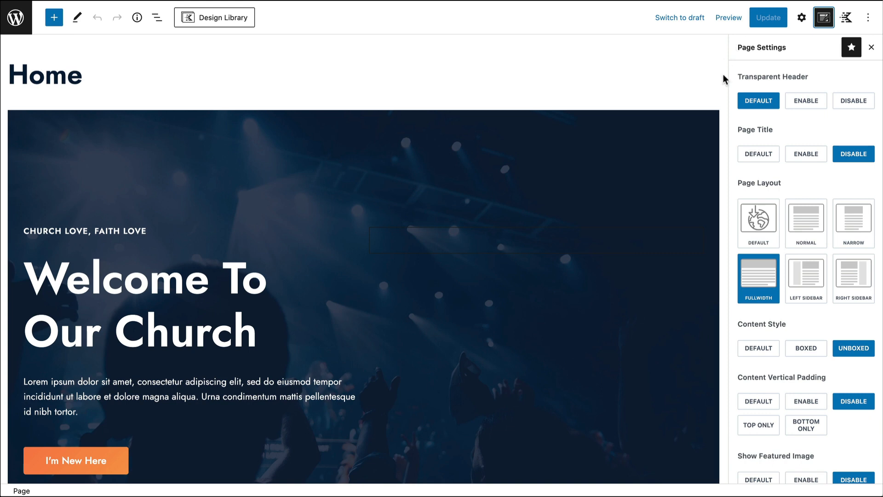
pyautogui.scroll(-3, 741, 319)
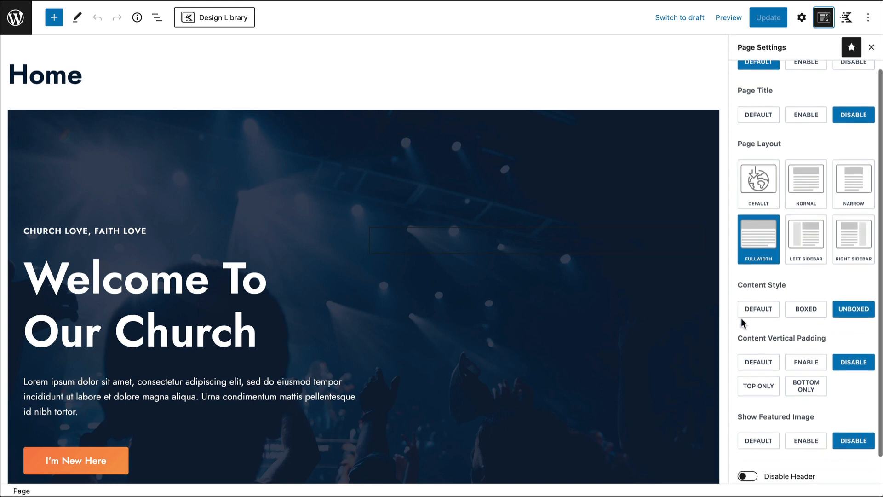
pyautogui.scroll(3, 742, 319)
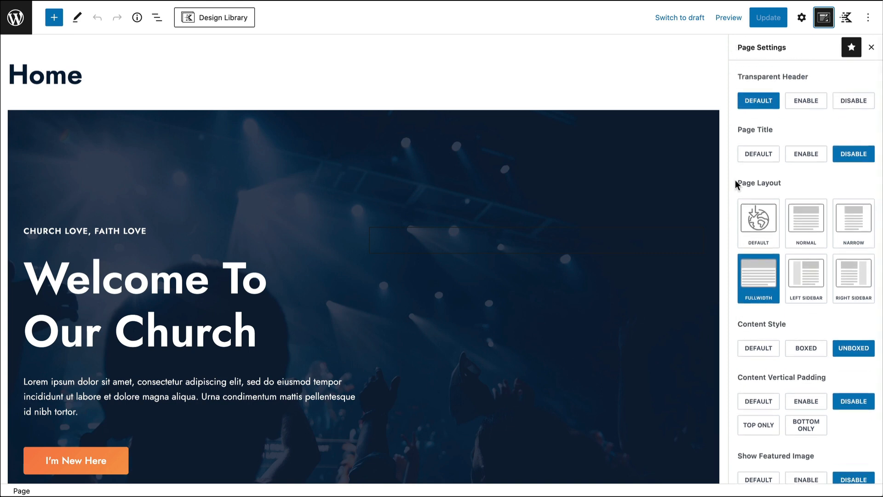
pyautogui.click(846, 18)
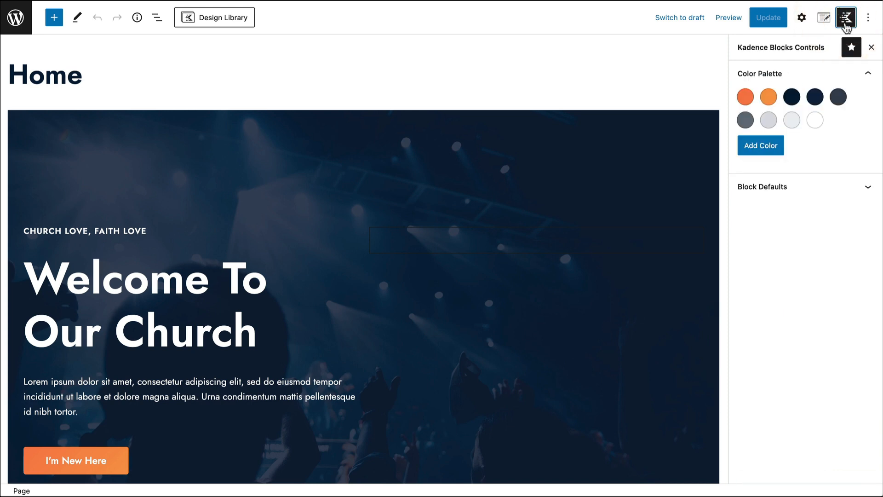
pyautogui.click(846, 19)
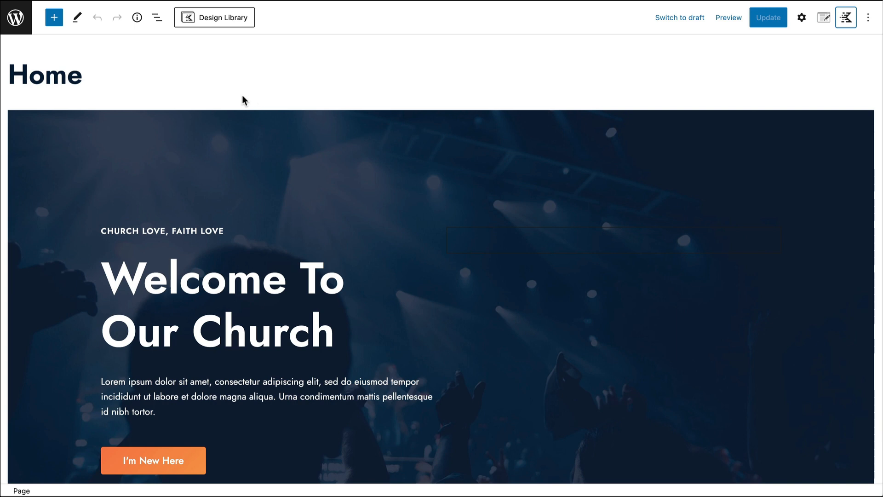
# Show the Home page's List View, go to the ninth Row Layout and review the page content down to What We Believe.
pyautogui.scroll(-1, 242, 95)
pyautogui.scroll(1, 242, 94)
pyautogui.click(156, 18)
pyautogui.click(53, 234)
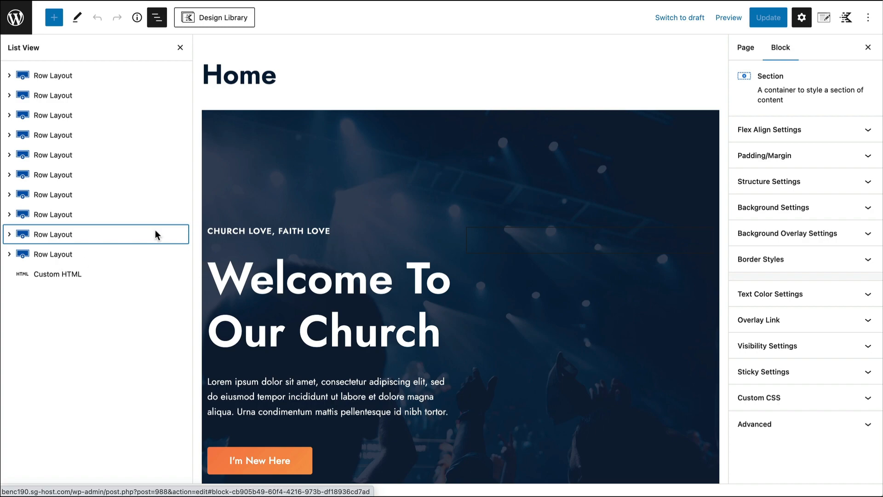
pyautogui.scroll(-20, 228, 245)
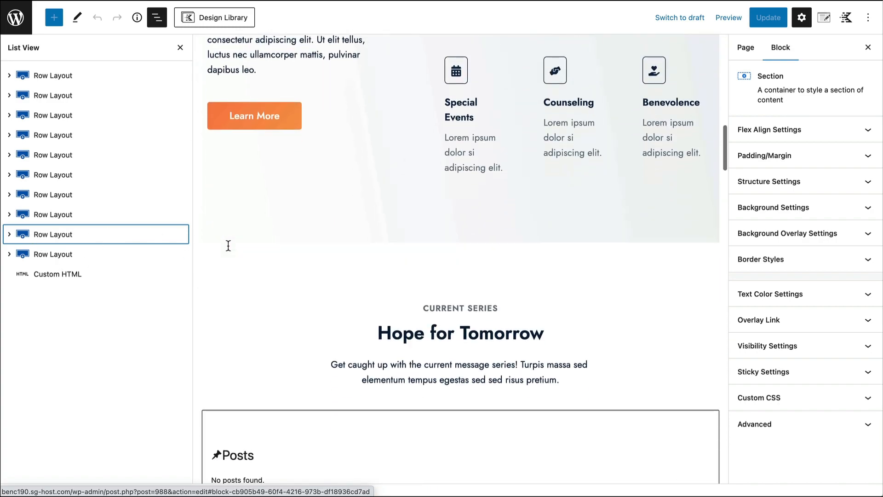
pyautogui.scroll(-20, 228, 246)
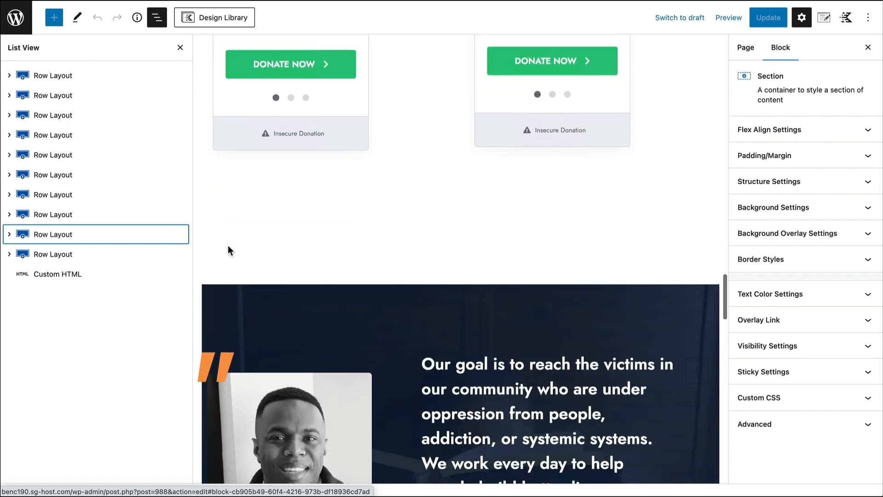
pyautogui.scroll(-9, 228, 245)
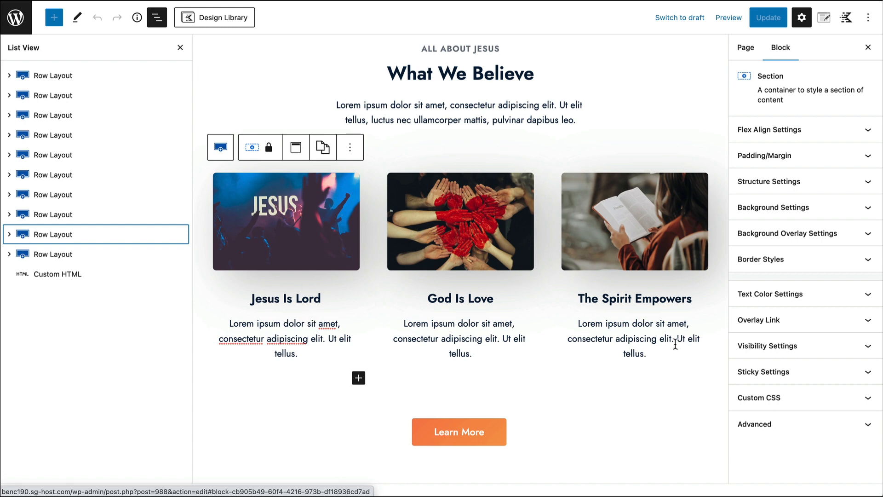
# Inspect the What We Believe block's nesting by selecting its Info Box image, outer Row Layout, Section and both inner Row Layouts.
pyautogui.click(287, 225)
pyautogui.scroll(-2, 69, 209)
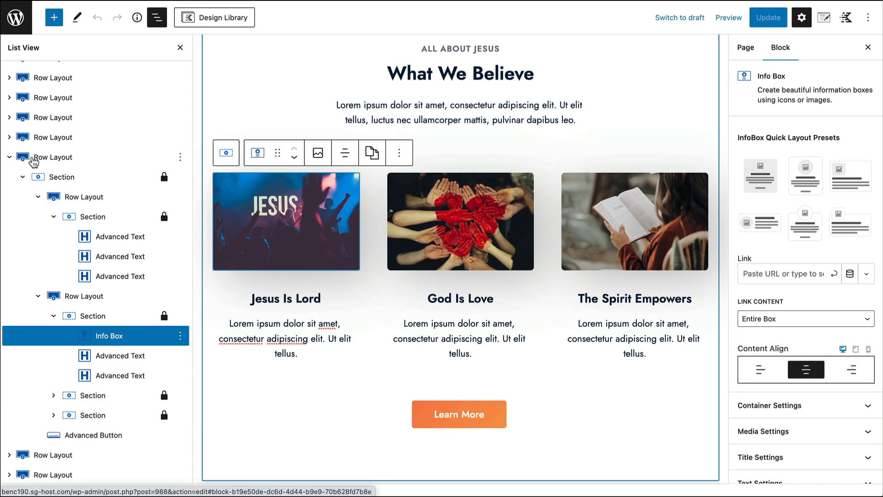
pyautogui.click(33, 159)
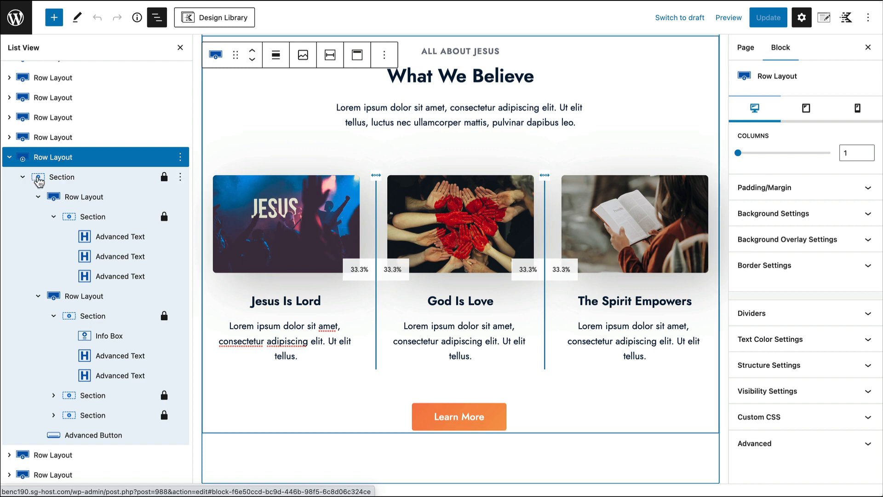
pyautogui.click(39, 180)
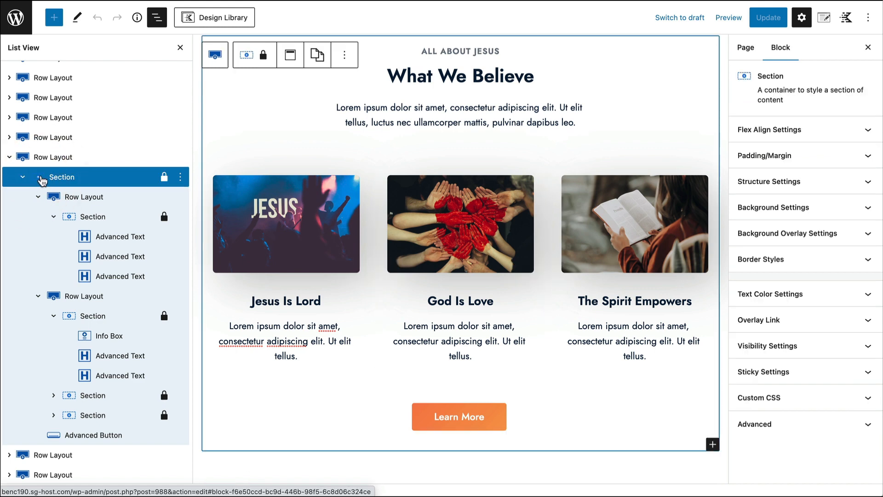
pyautogui.click(55, 199)
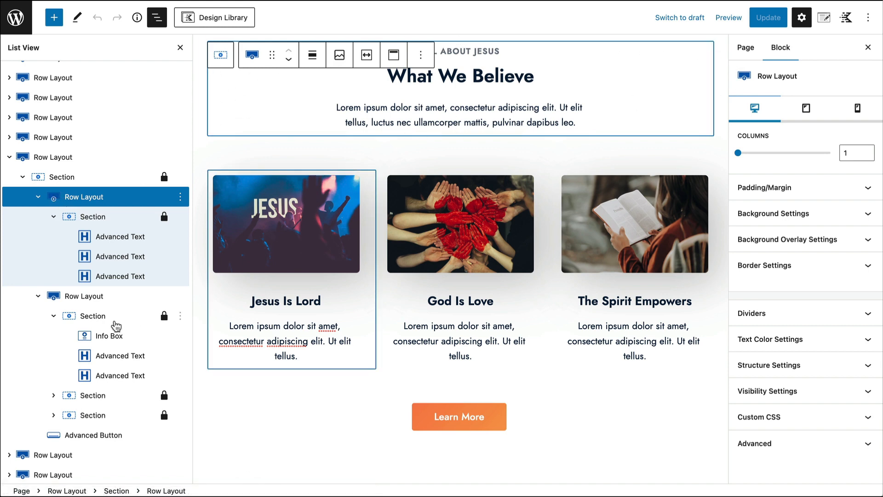
pyautogui.click(56, 298)
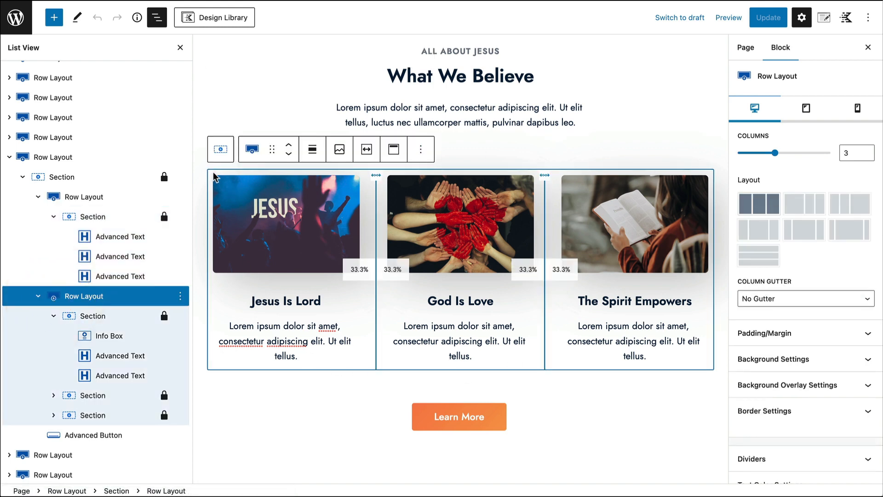
pyautogui.click(83, 199)
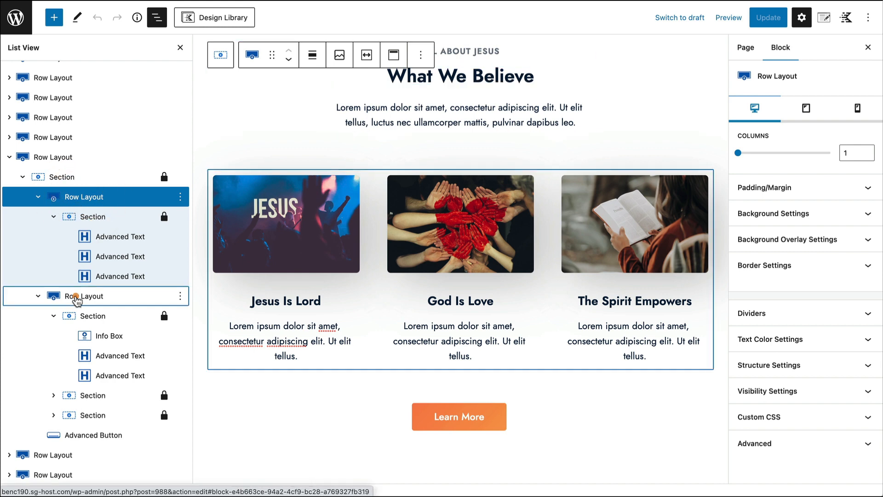
pyautogui.click(76, 298)
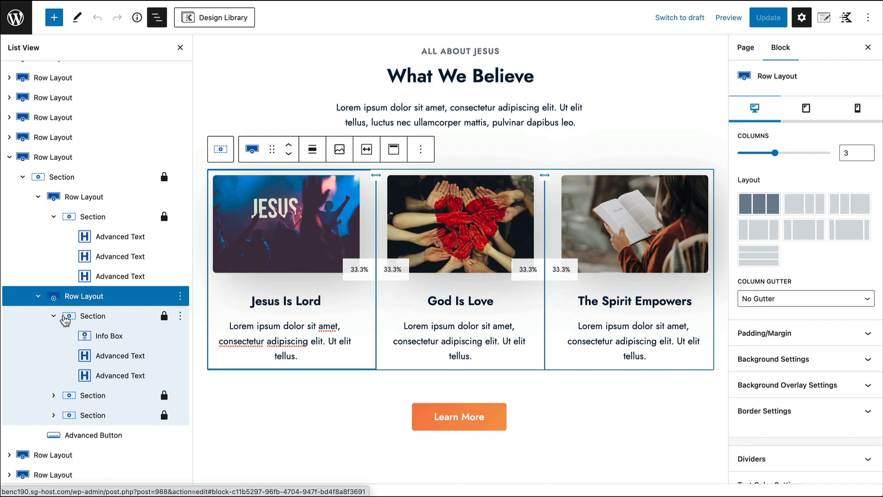
# Collapse the first column Section in the three-column Row Layout and select each of its three column Sections in turn.
pyautogui.click(54, 318)
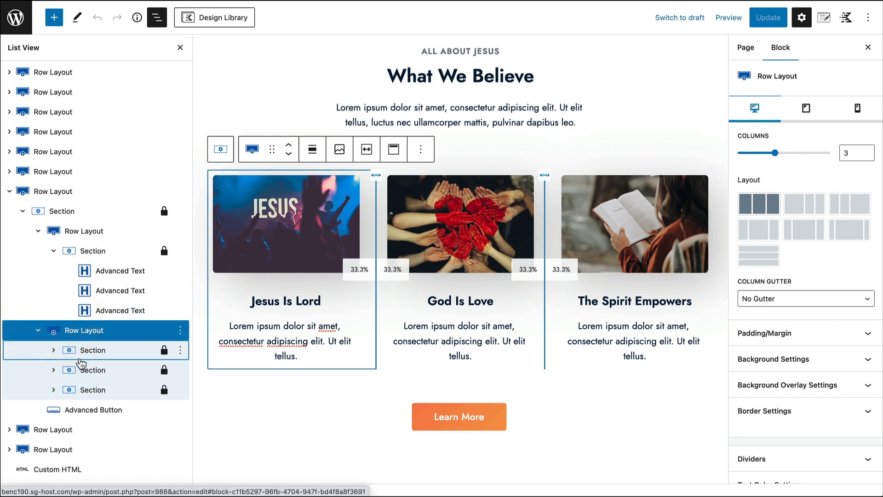
pyautogui.click(49, 333)
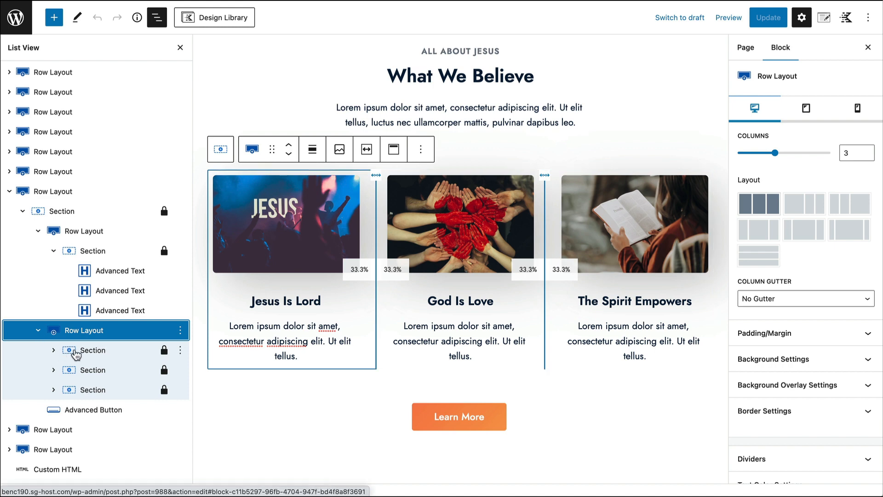
pyautogui.click(98, 353)
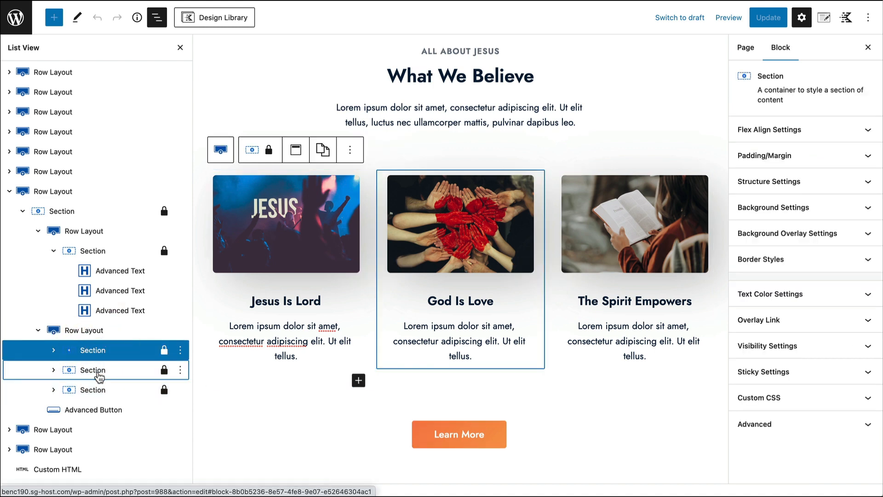
pyautogui.click(97, 372)
pyautogui.click(96, 390)
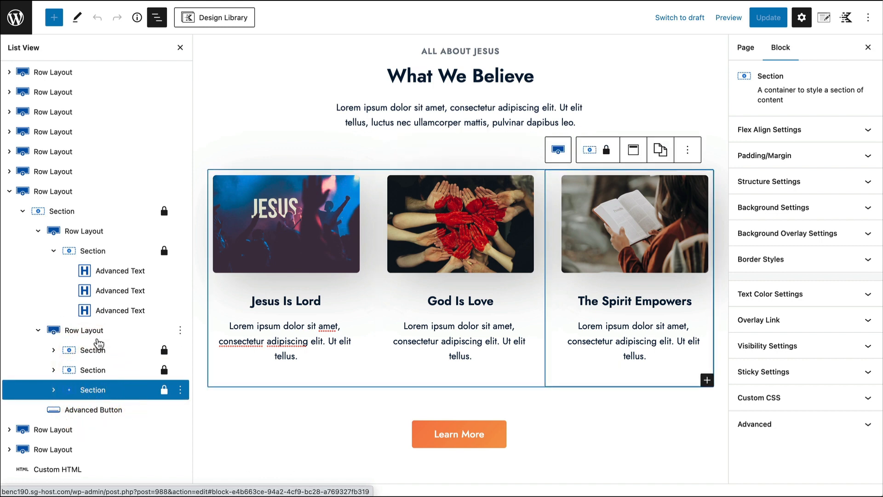
# Expand the Jesus Is Lord column Section and select the Section, its Info Box and both Advanced Text blocks in turn.
pyautogui.click(53, 351)
pyautogui.scroll(-2, 65, 317)
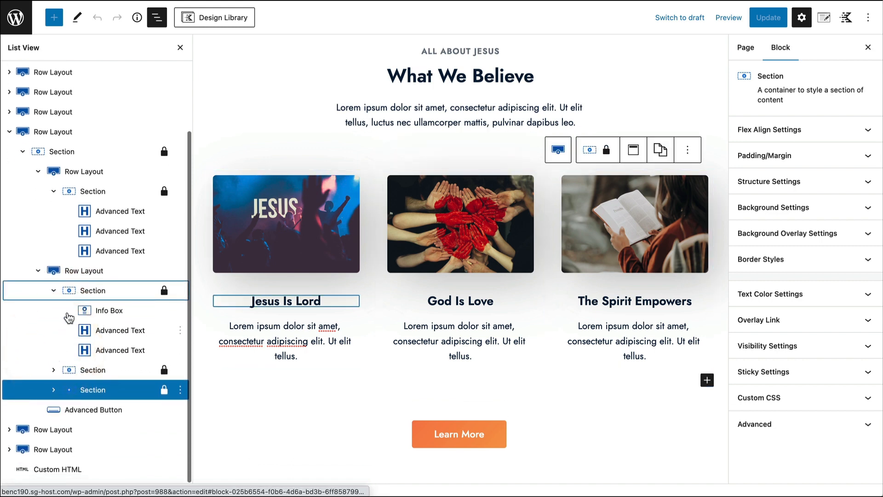
pyautogui.click(74, 291)
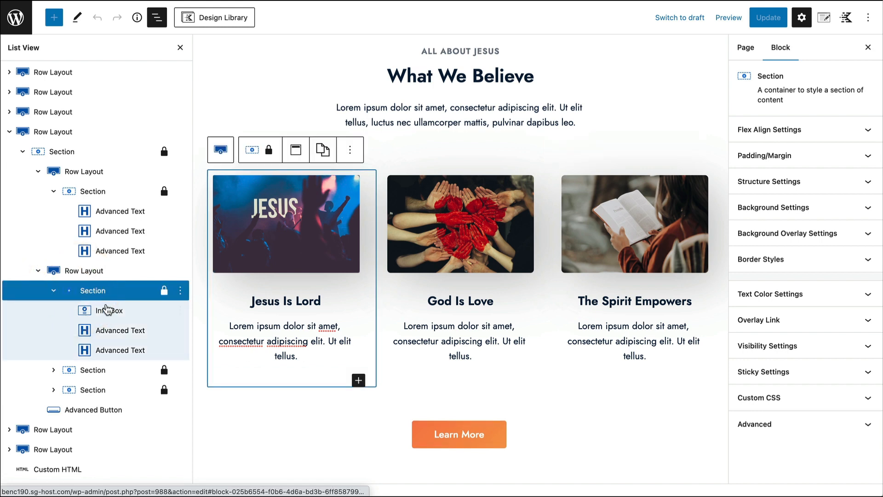
pyautogui.click(111, 315)
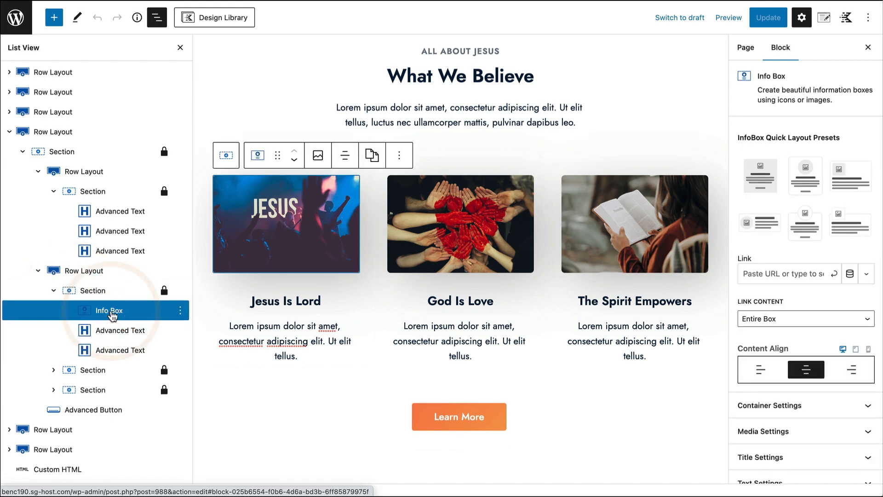
pyautogui.click(113, 336)
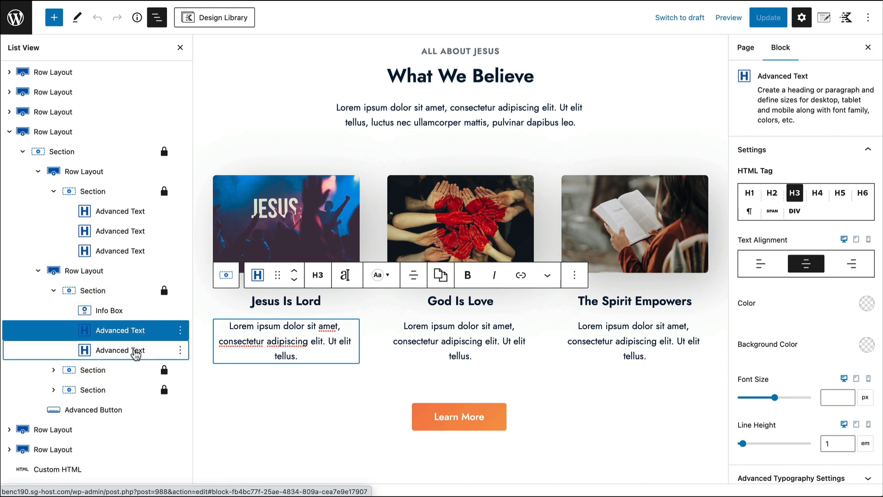
pyautogui.click(136, 353)
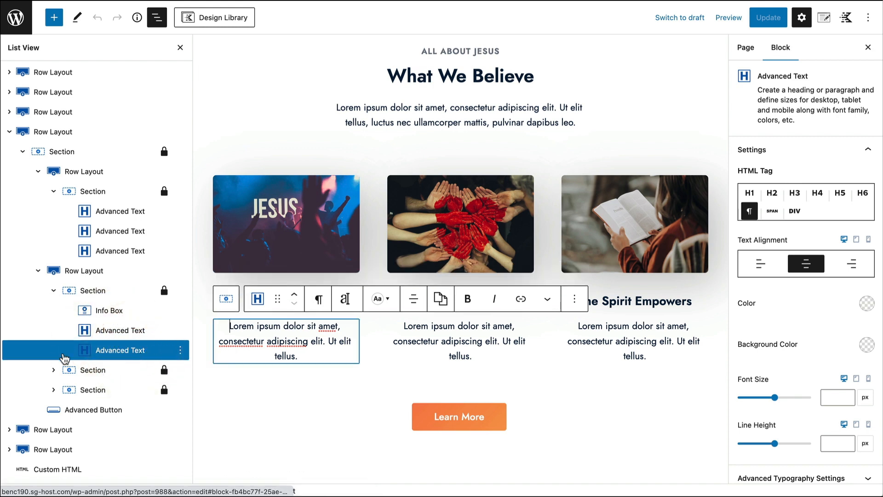
# Expand the God Is Love and The Spirit Empowers column Sections to view their blocks, and collapse the whole outer Row Layout.
pyautogui.click(54, 371)
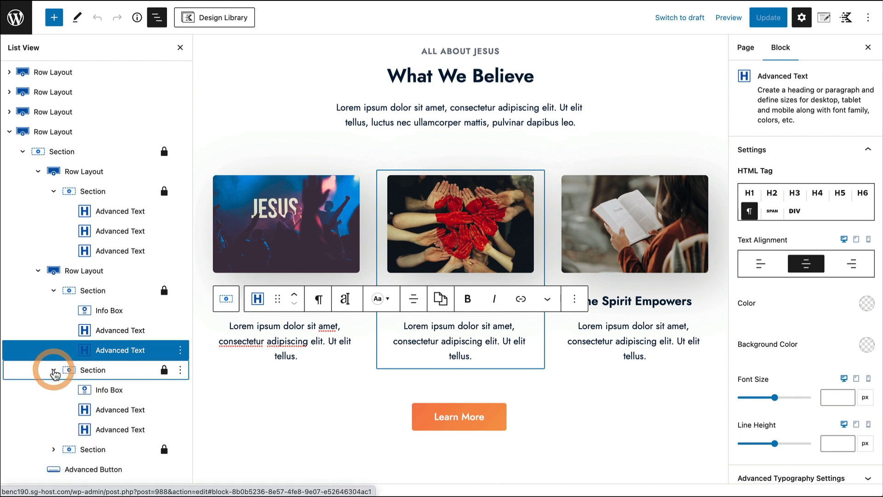
pyautogui.scroll(-1, 56, 387)
pyautogui.click(54, 390)
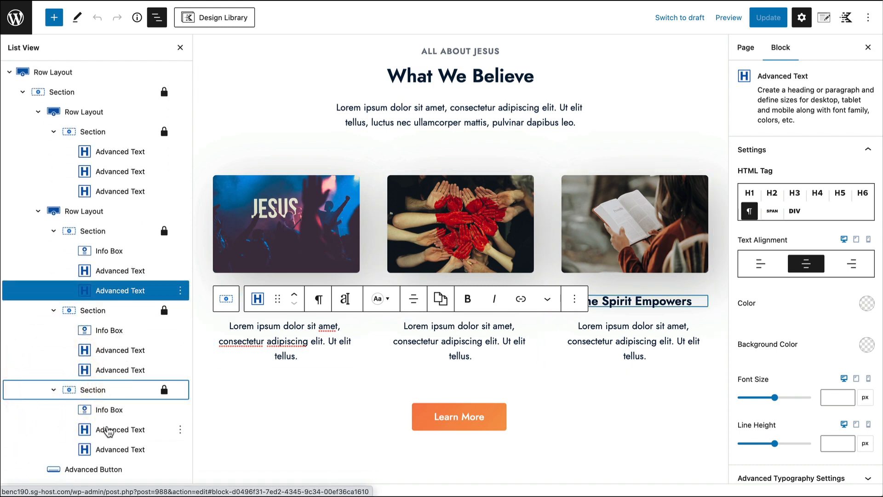
pyautogui.click(9, 72)
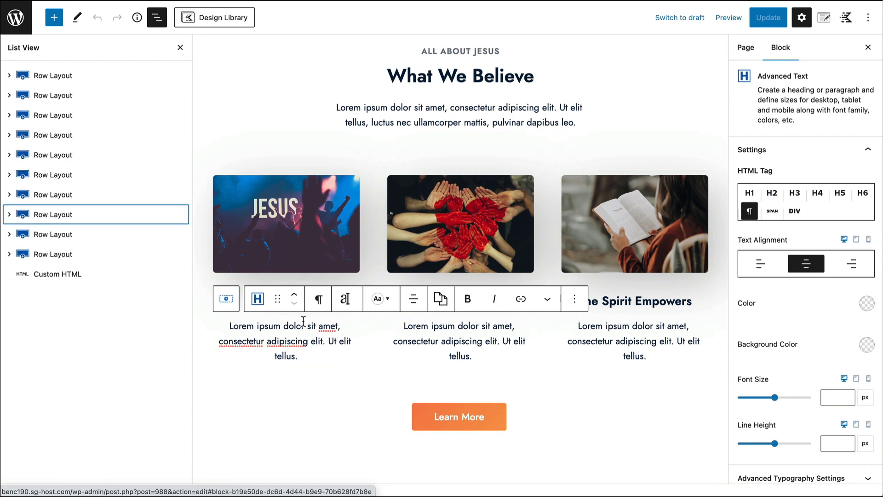
# Review the Home page's sections from the welcome banner through the events and donation cards, and leave the editor for the Pages list.
pyautogui.scroll(-4, 351, 301)
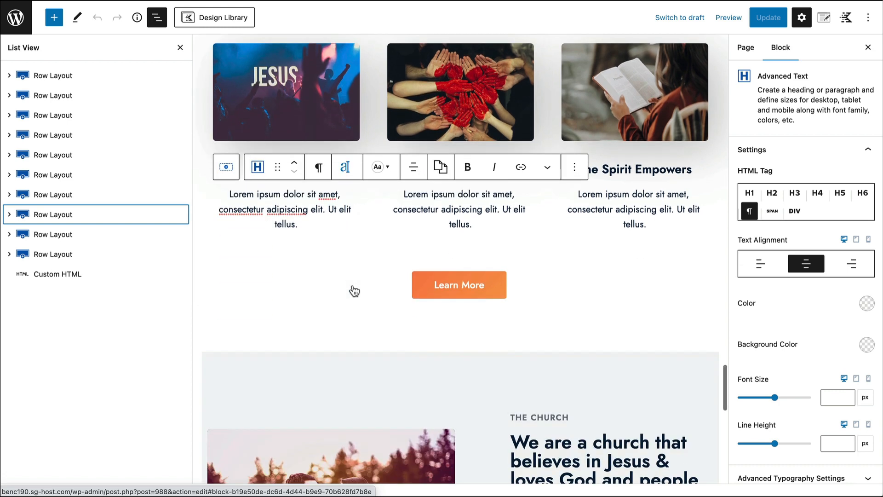
pyautogui.scroll(2, 352, 285)
pyautogui.moveTo(366, 310)
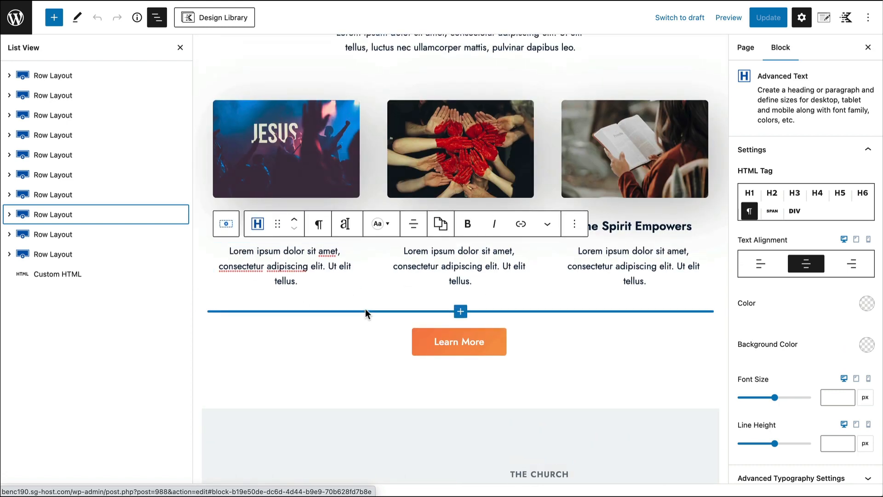
pyautogui.scroll(2, 365, 309)
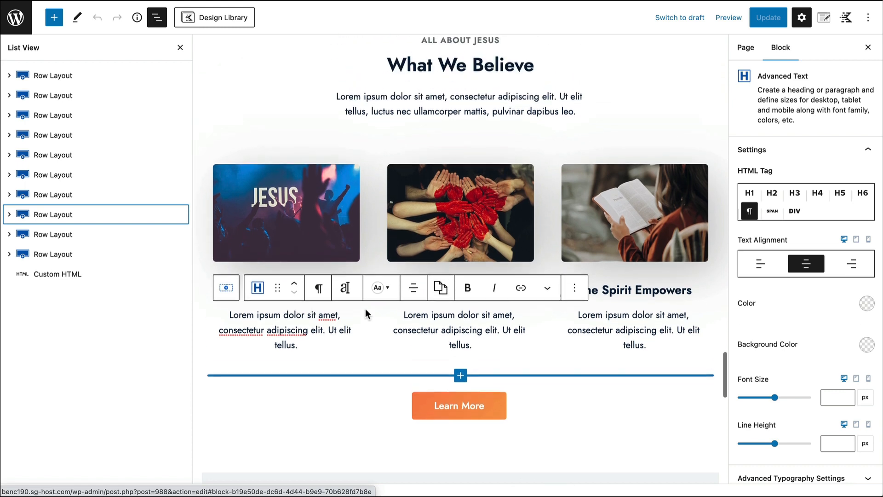
pyautogui.moveTo(302, 375)
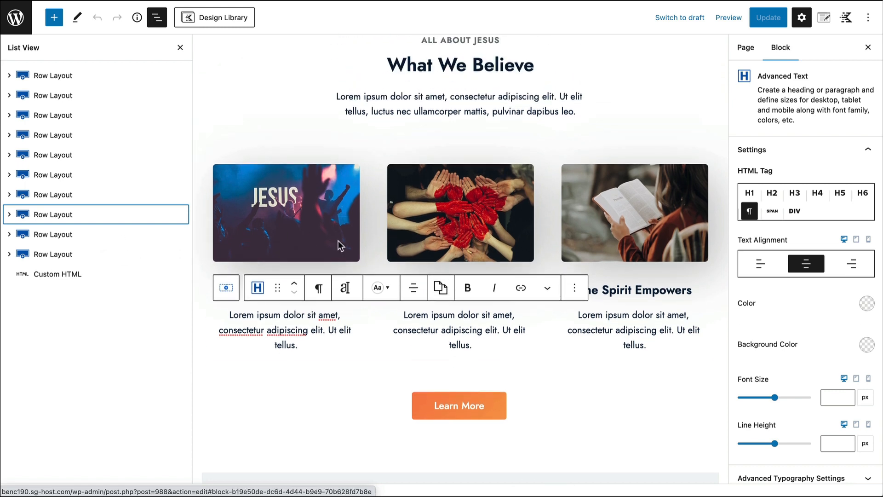
pyautogui.scroll(15, 338, 241)
pyautogui.scroll(20, 338, 241)
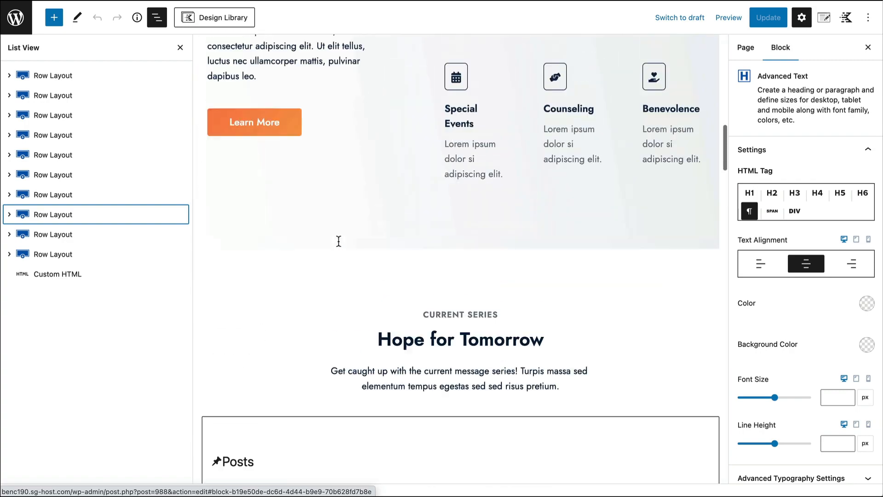
pyautogui.scroll(2, 339, 240)
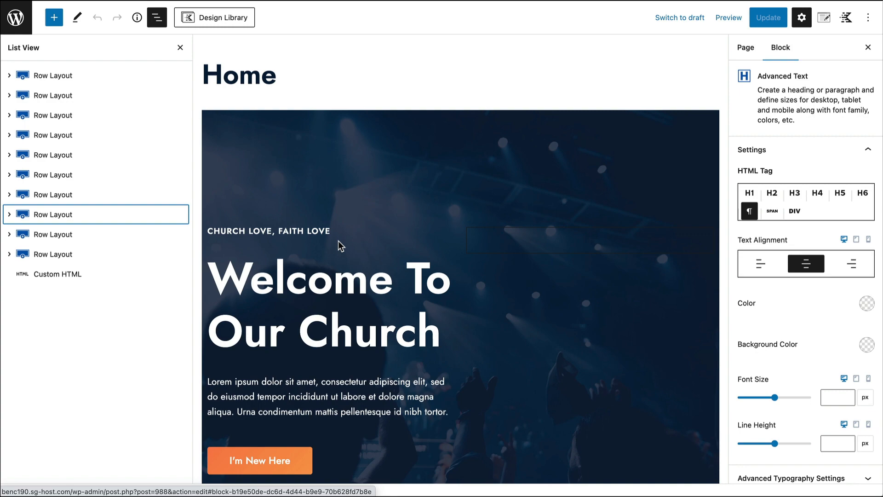
pyautogui.scroll(-15, 348, 289)
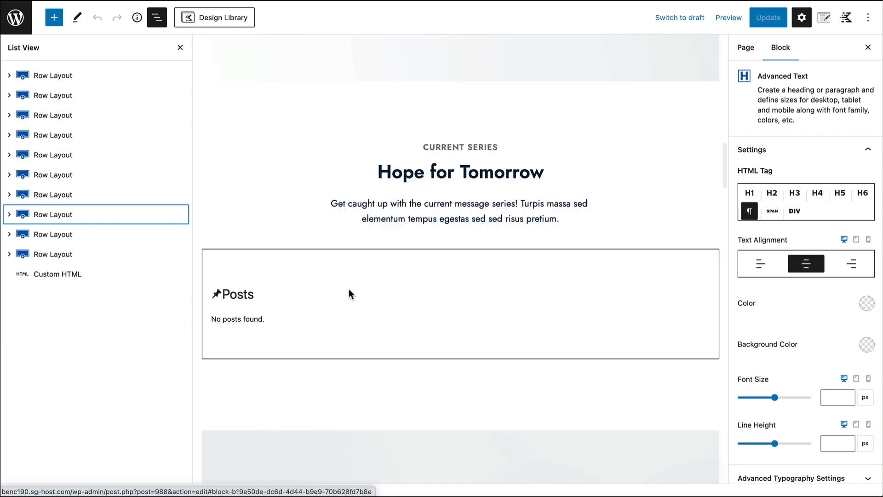
pyautogui.scroll(-2, 349, 293)
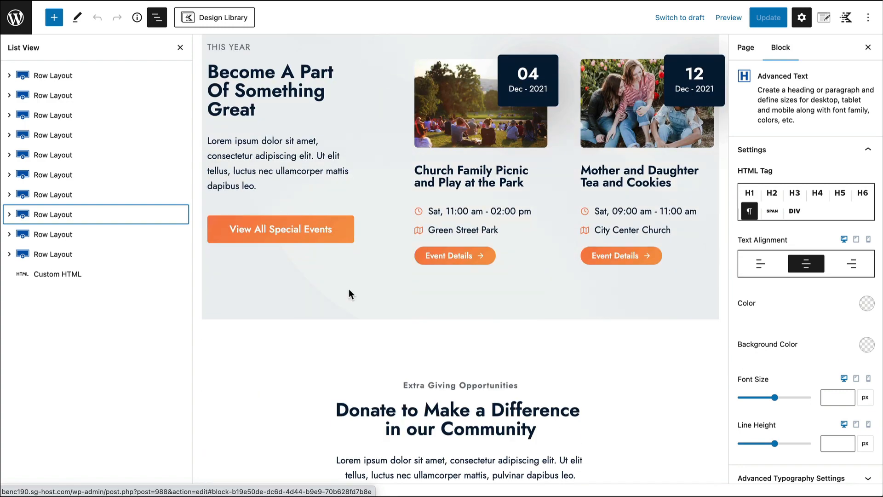
pyautogui.scroll(-12, 349, 289)
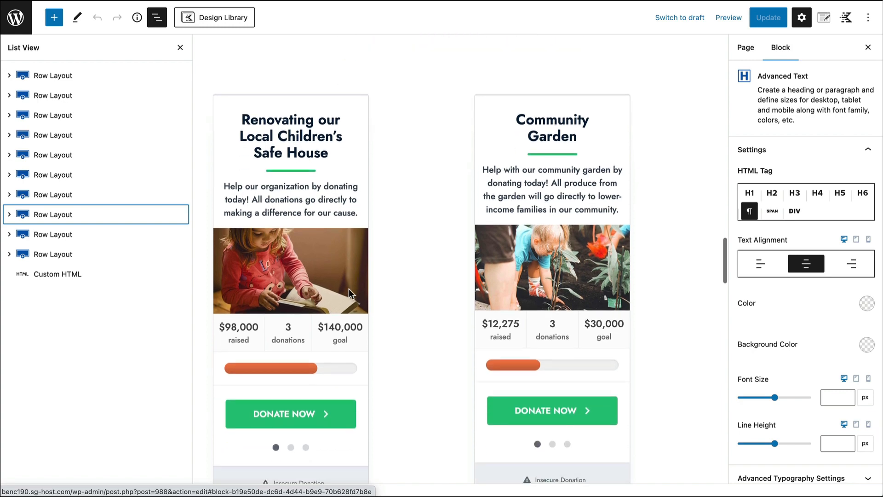
pyautogui.scroll(20, 348, 289)
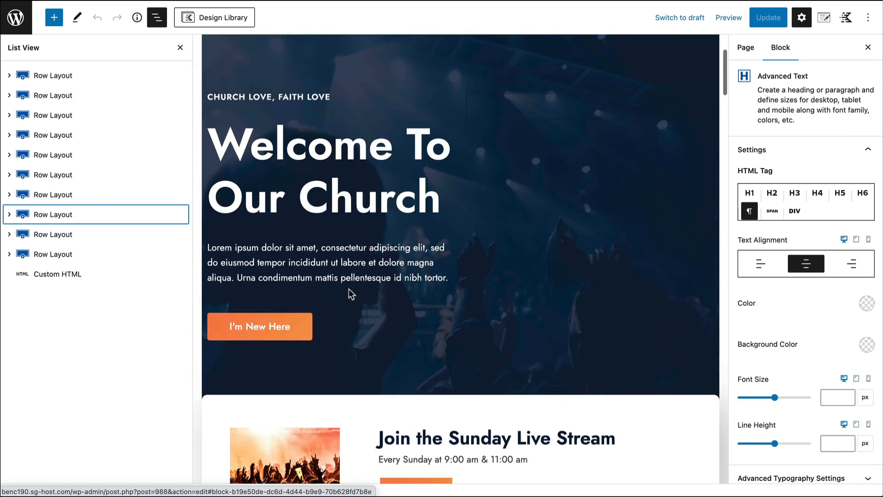
pyautogui.scroll(3, 349, 289)
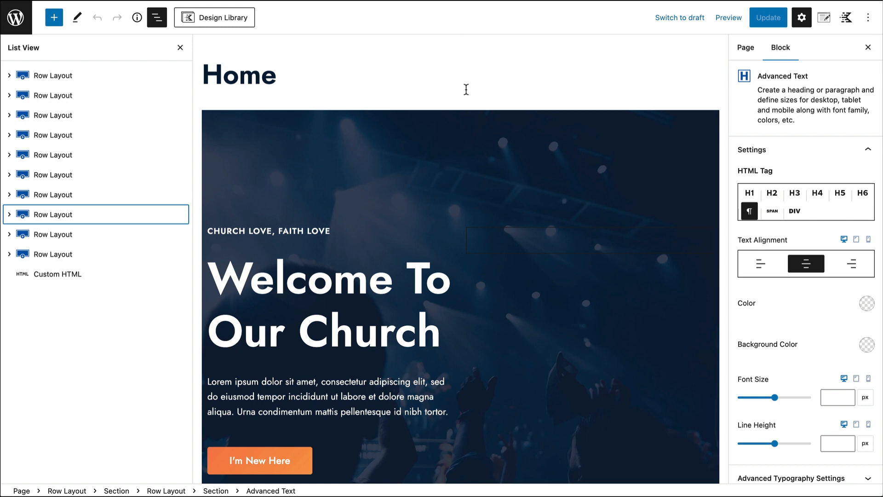
pyautogui.click(19, 22)
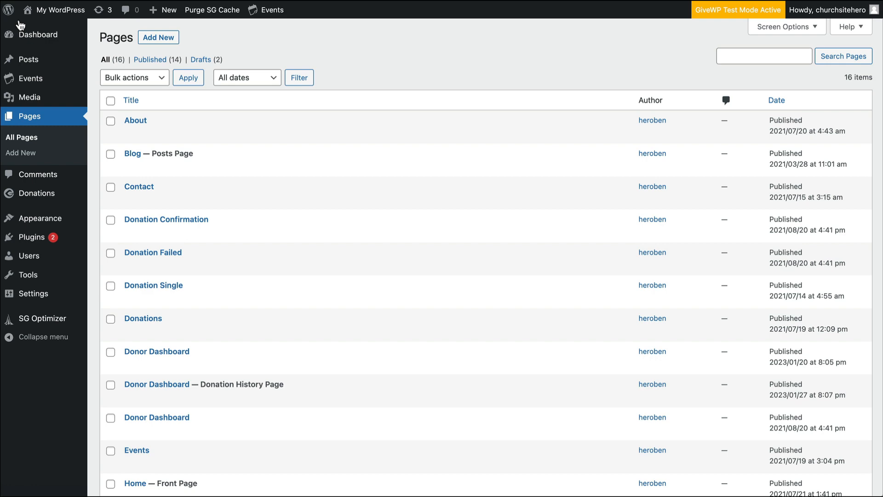